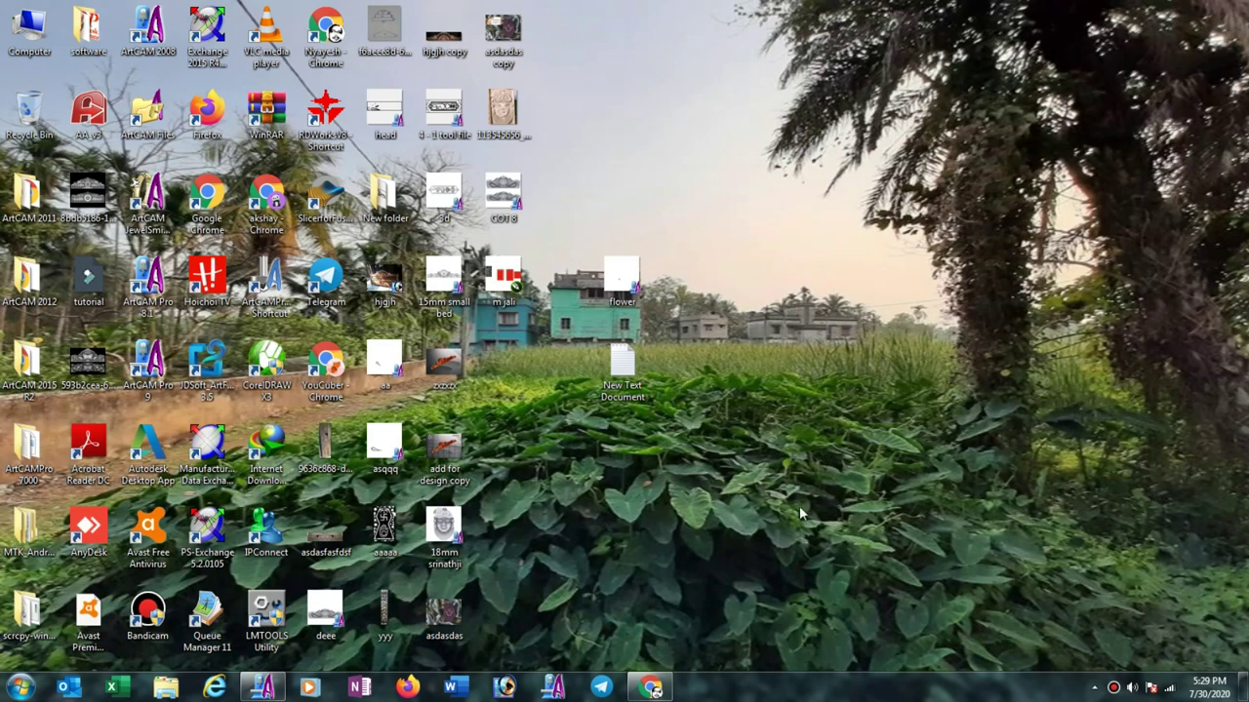
Open the 'asdasdas copy' image of the Srinathji gift poster in Windows Photo Viewer
left_click(507, 30)
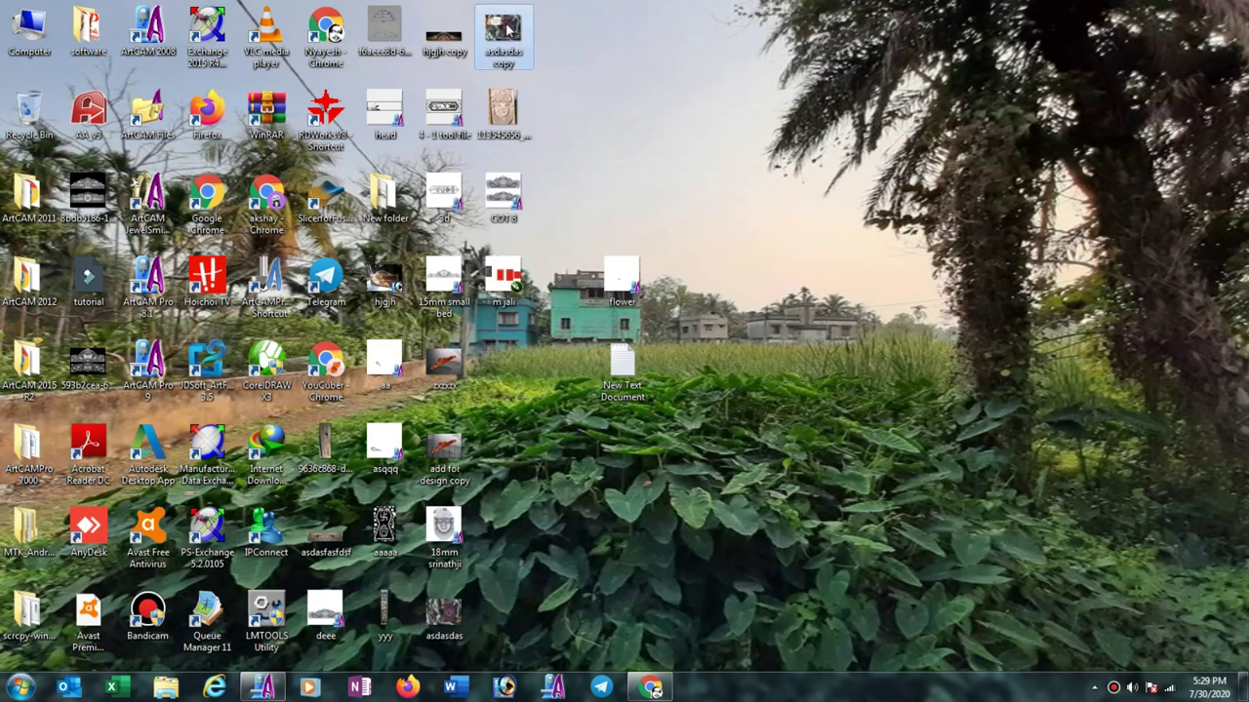
double_click(508, 29)
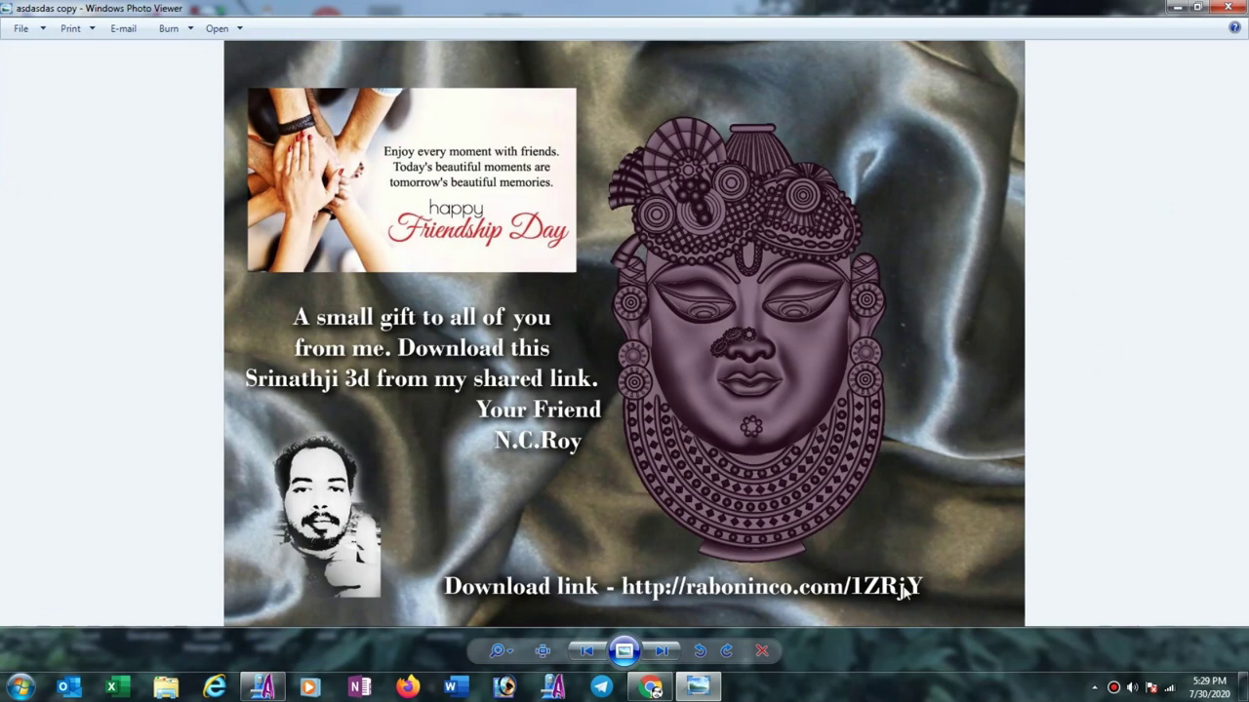
Load the pasted raboninco.com/1ZRjY download link in a new Chrome tab
left_click(650, 688)
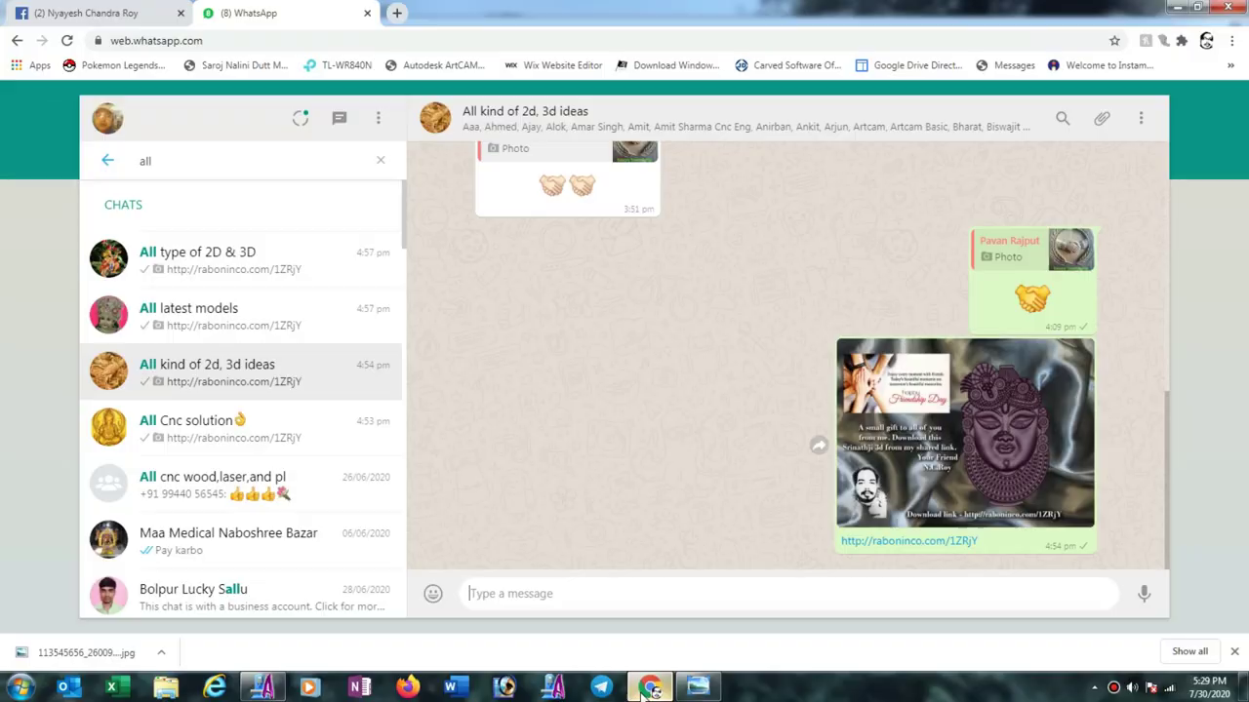
left_click(396, 13)
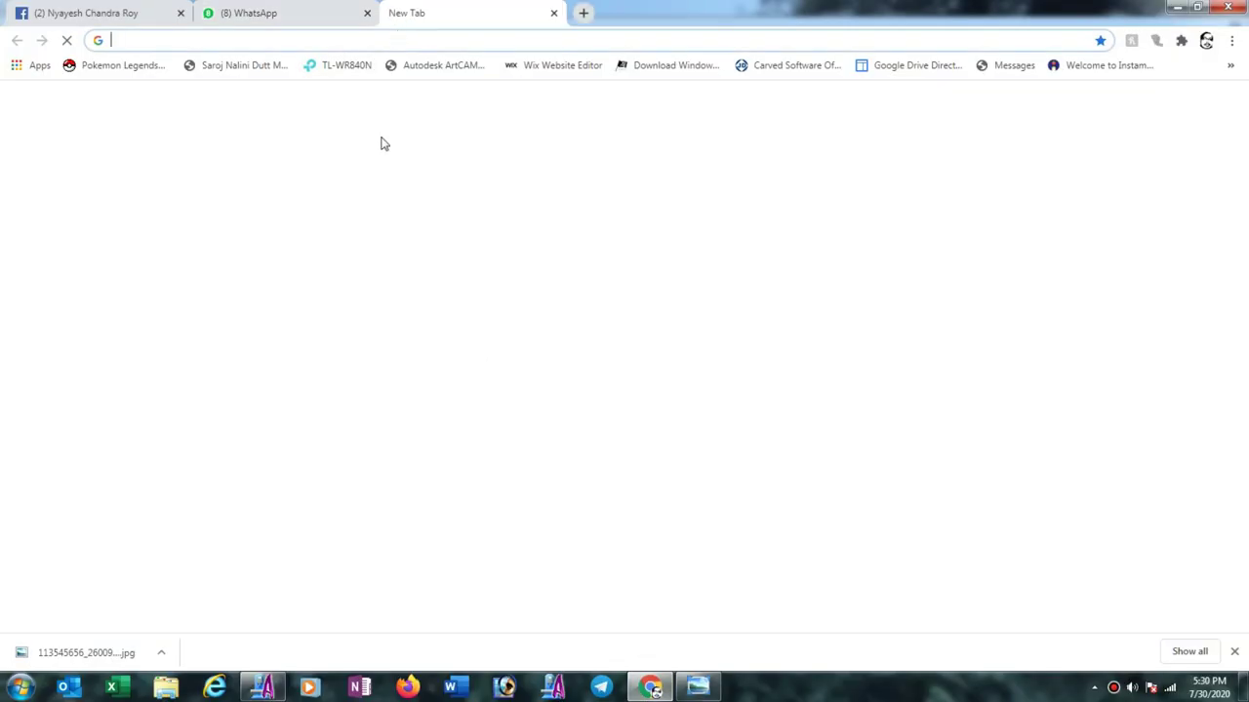
left_click(382, 43)
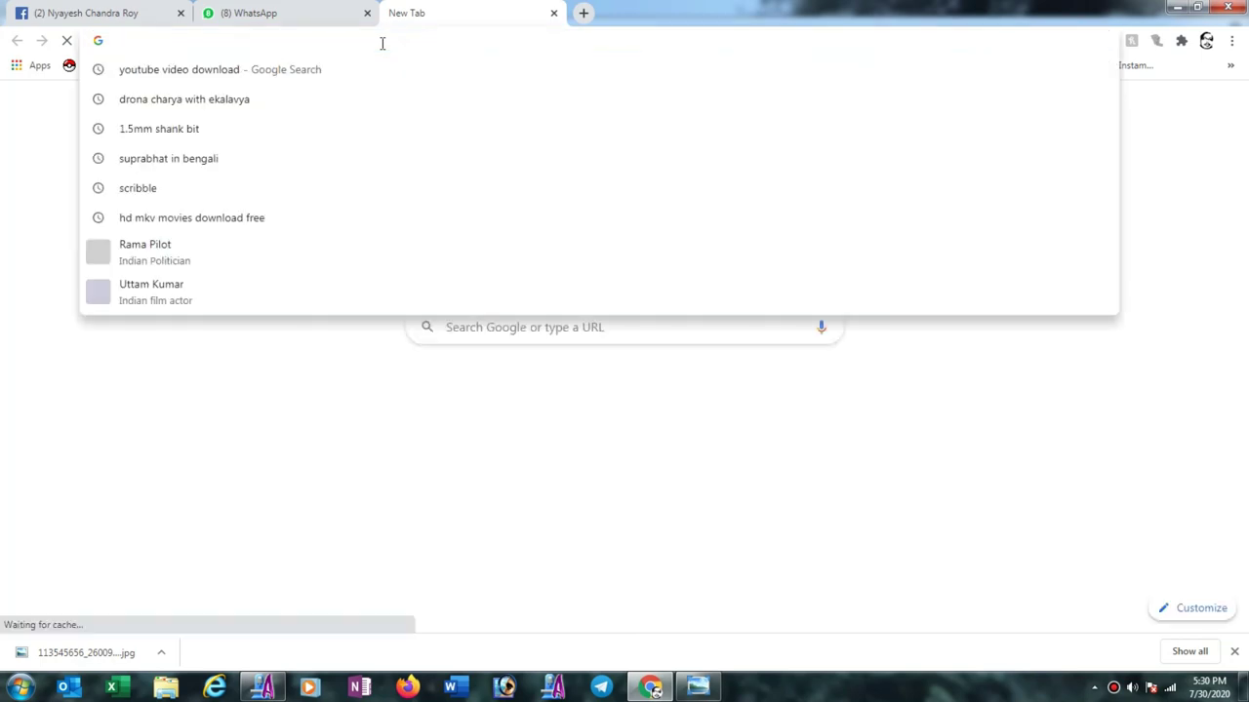
type("http://raboninco.com/1ZRjY")
key("Return")
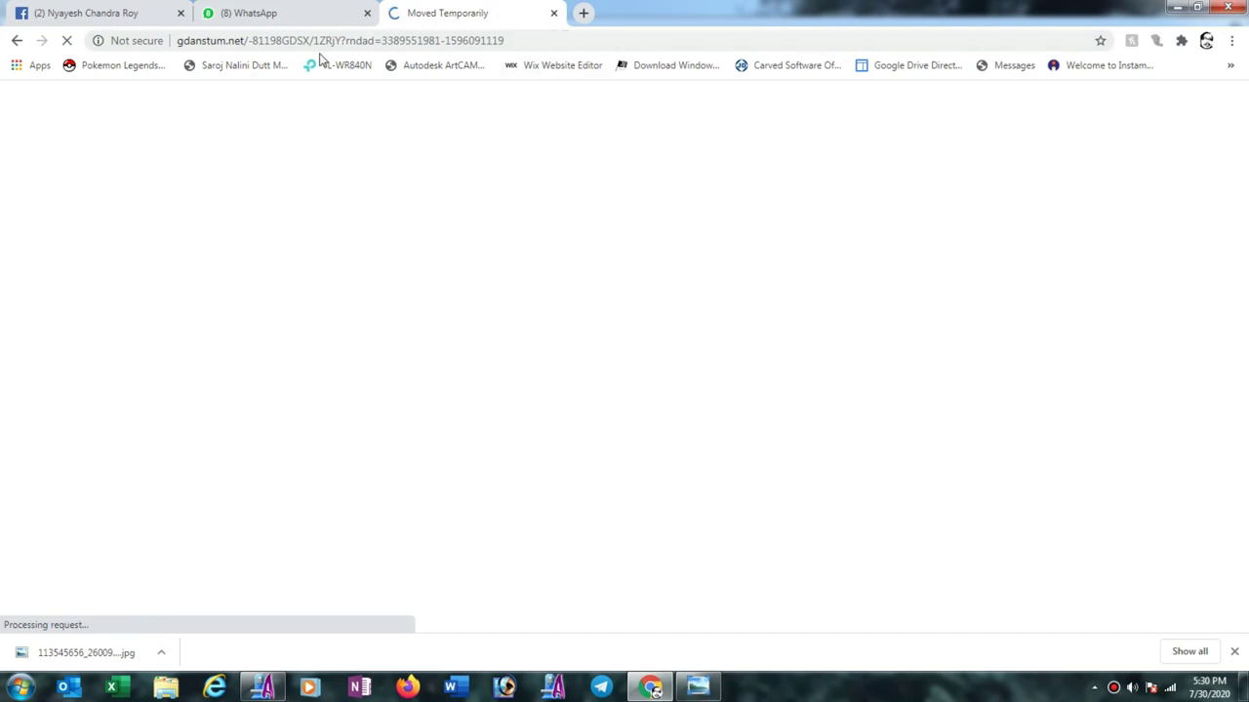
Deny and block the adf.ly notification prompts until Google Drive shows '18mm srinathji.rlf'
left_click(544, 42)
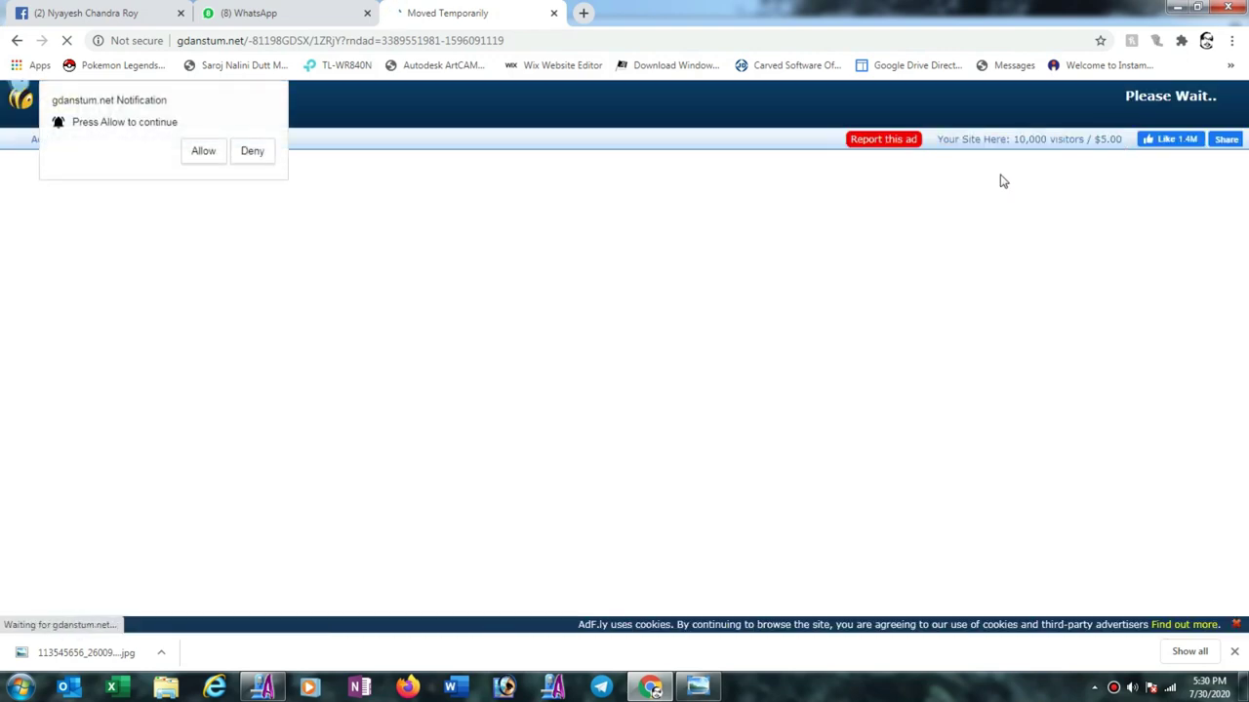
left_click(251, 152)
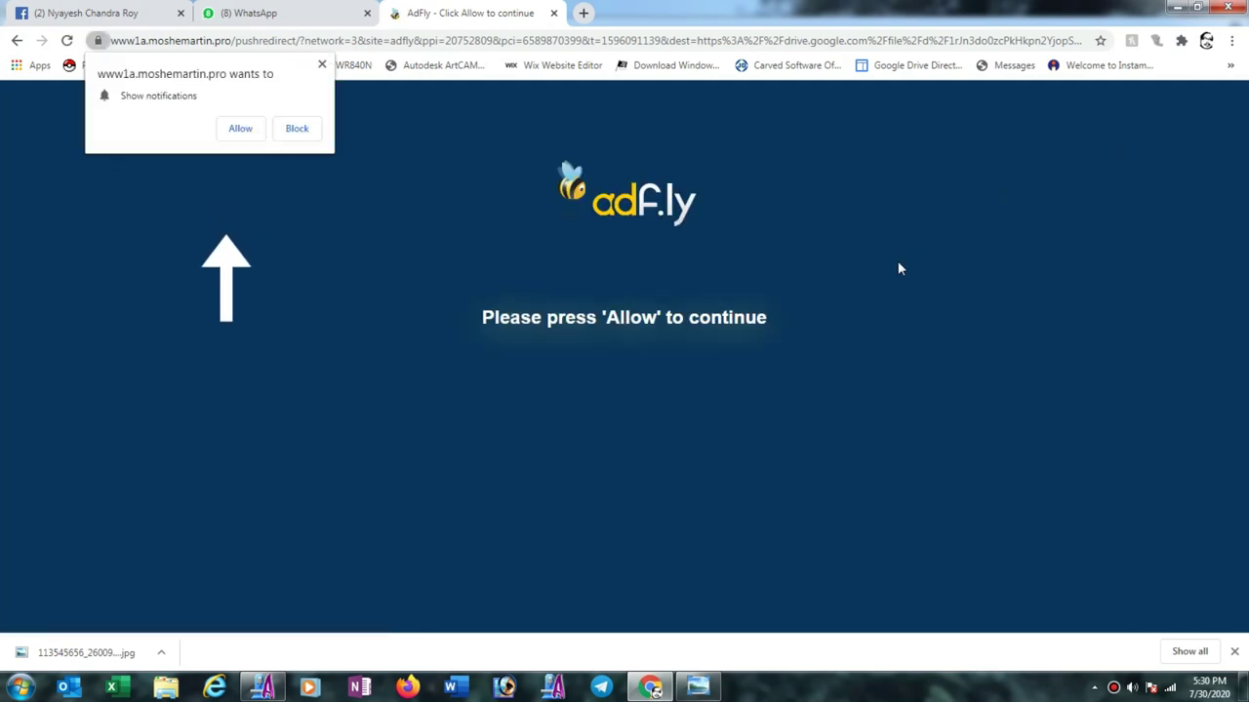
left_click(301, 132)
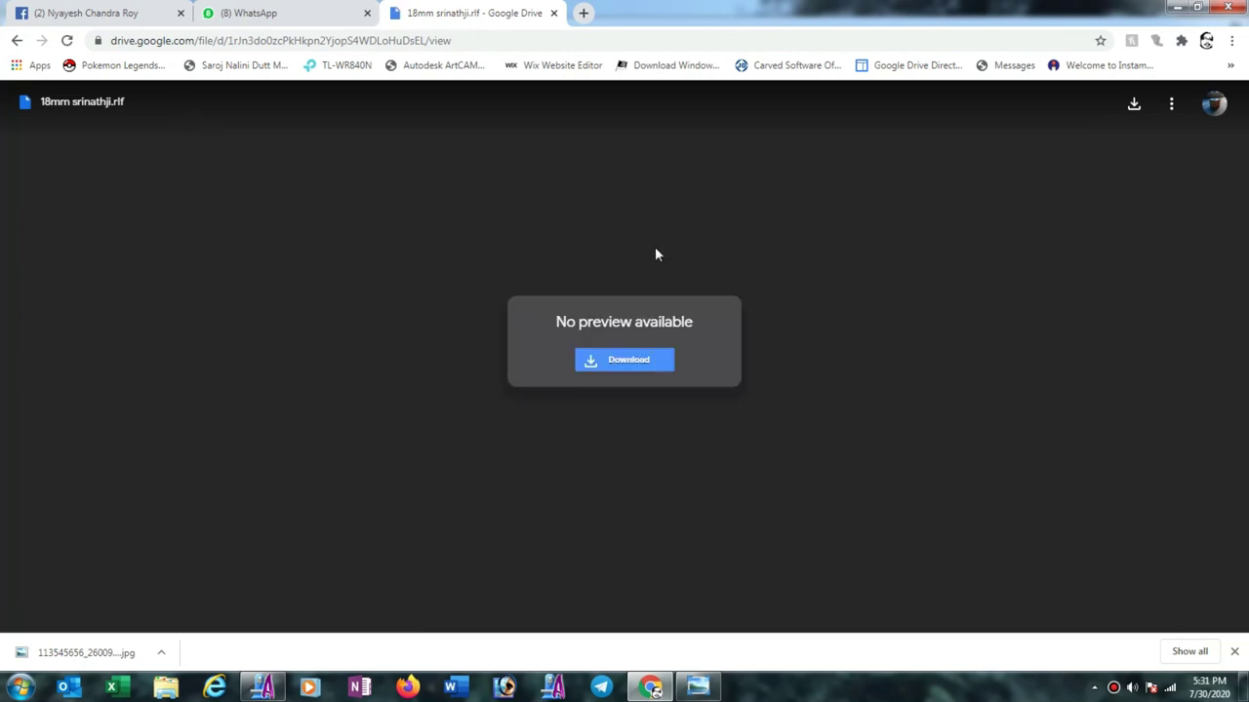
Download '18mm srinathji.rlf' from Google Drive and open it in ArtCAM
left_click(648, 363)
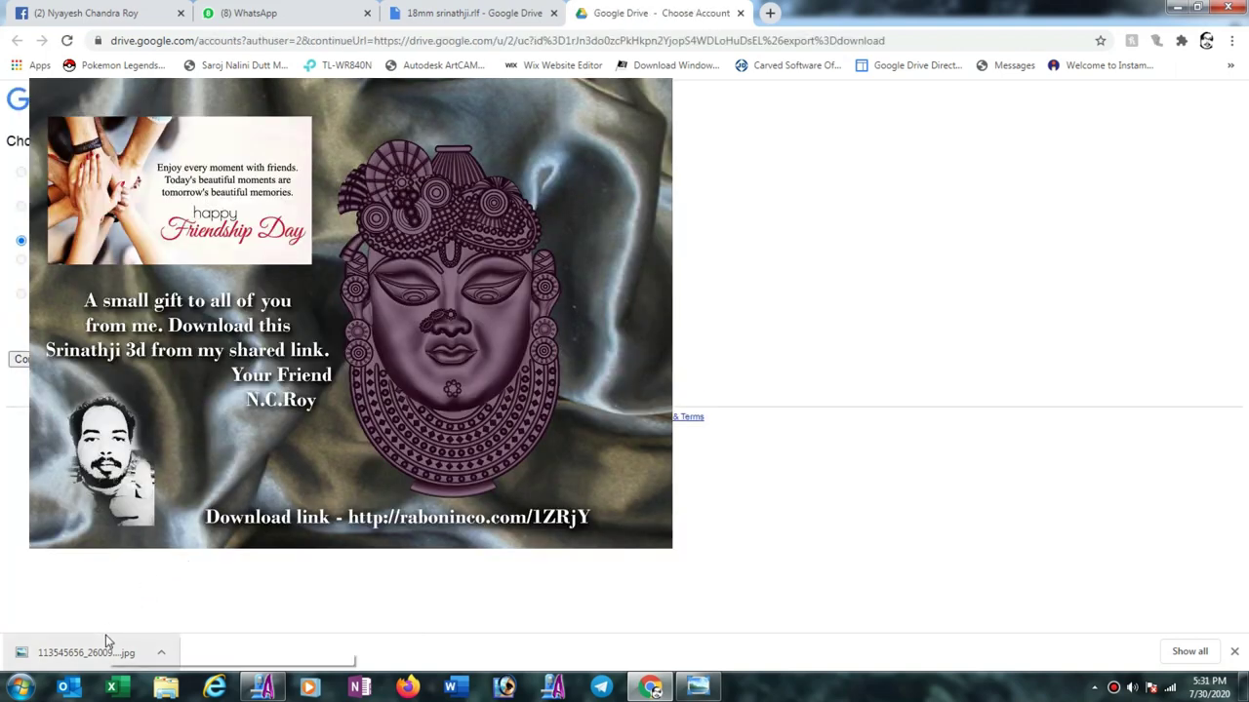
left_click(61, 656)
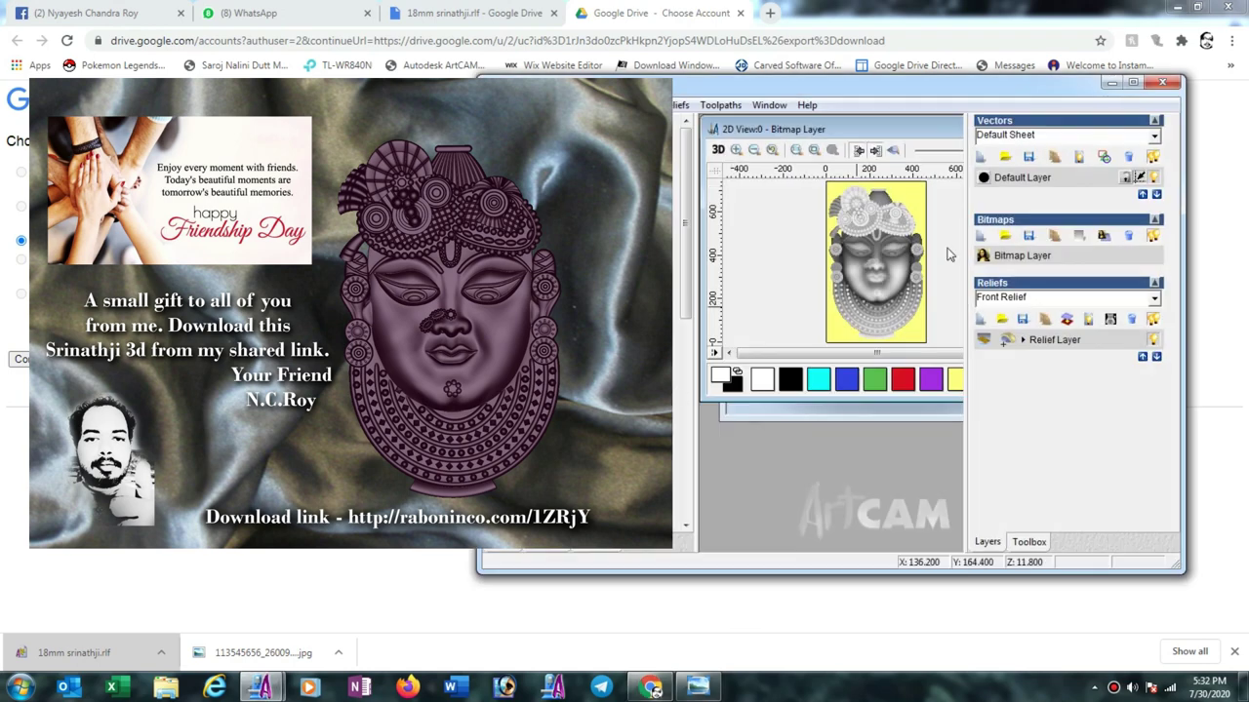
View the Srinathji relief in a maximized, tilted 3D view, then minimize ArtCAM and Chrome
left_click(1135, 84)
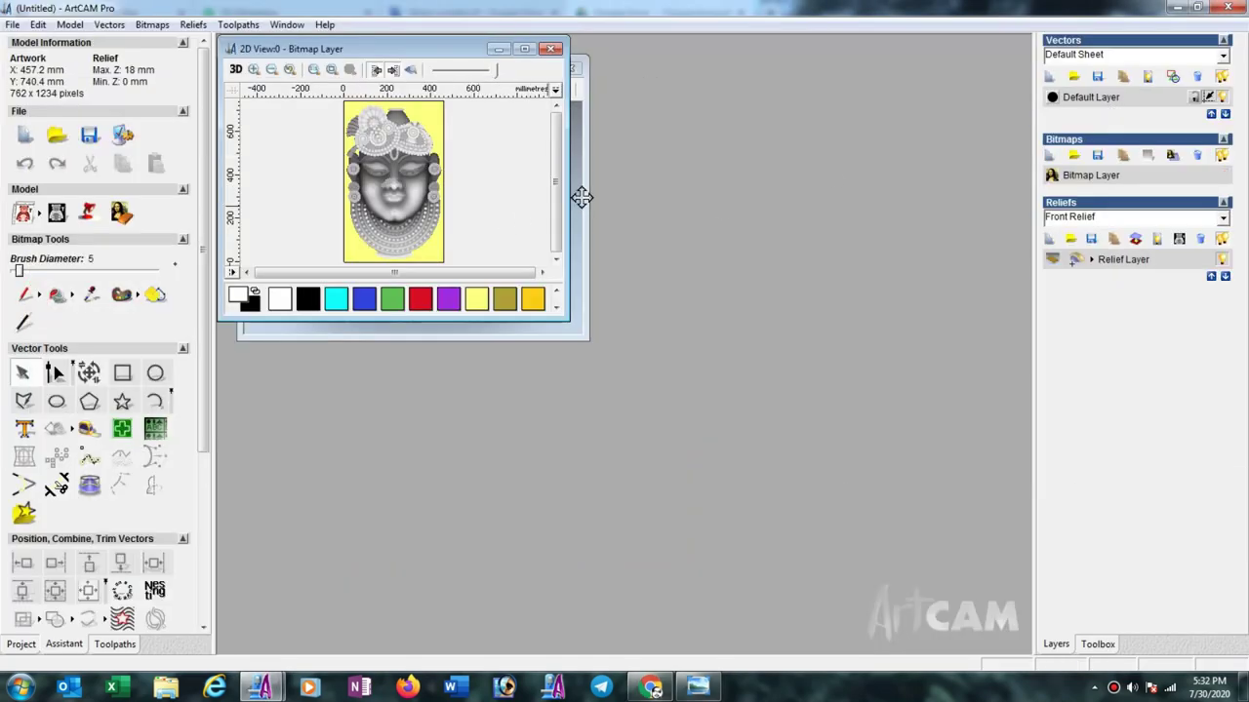
key("F3")
left_click(545, 68)
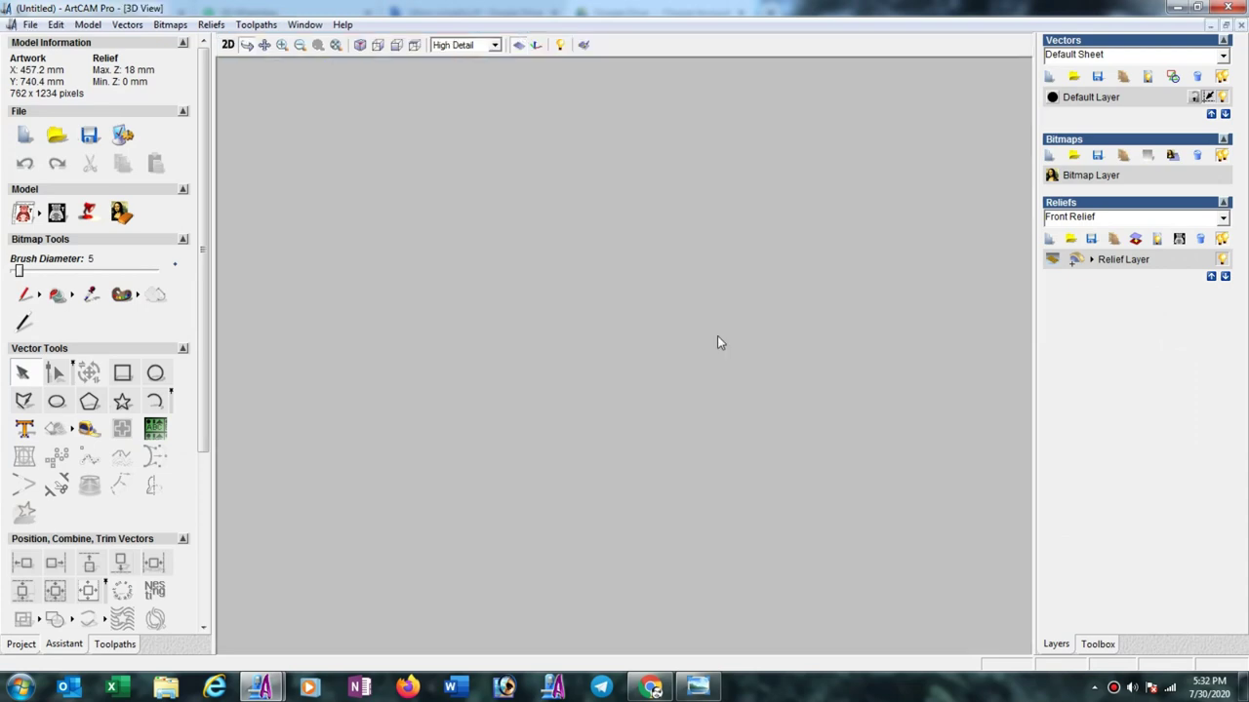
left_click_drag(747, 474, 557, 572)
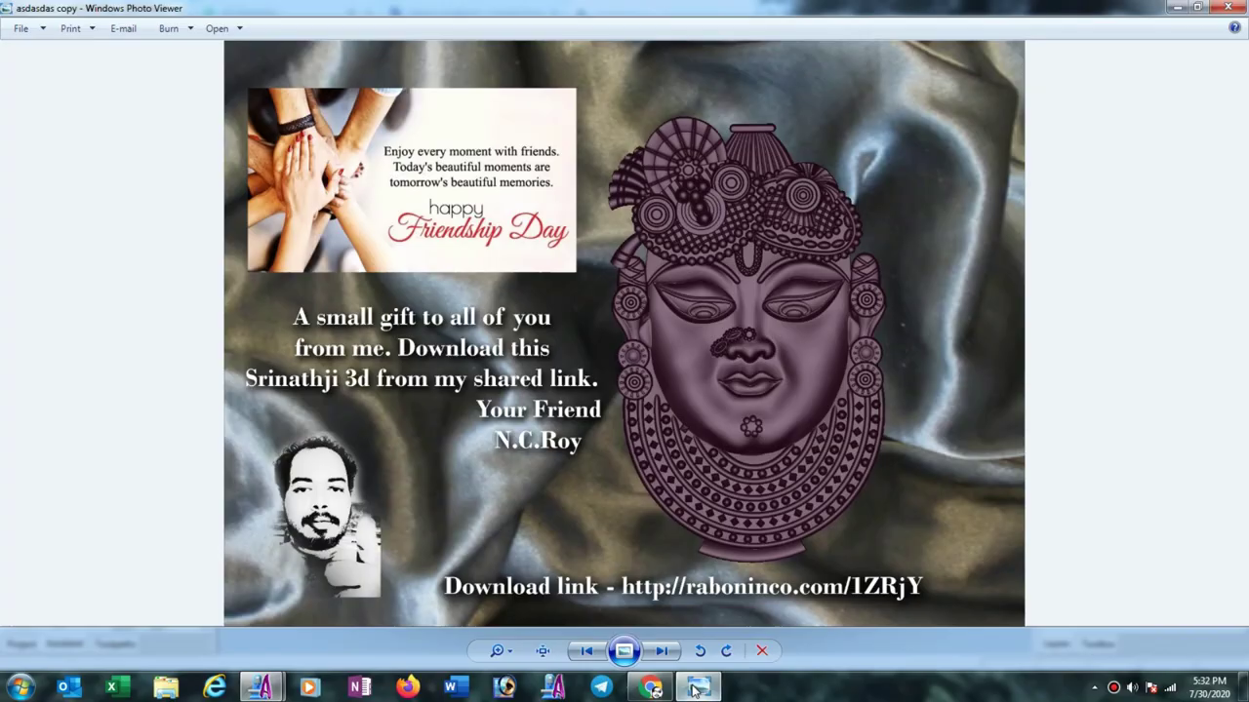
left_click(696, 688)
left_click(696, 688)
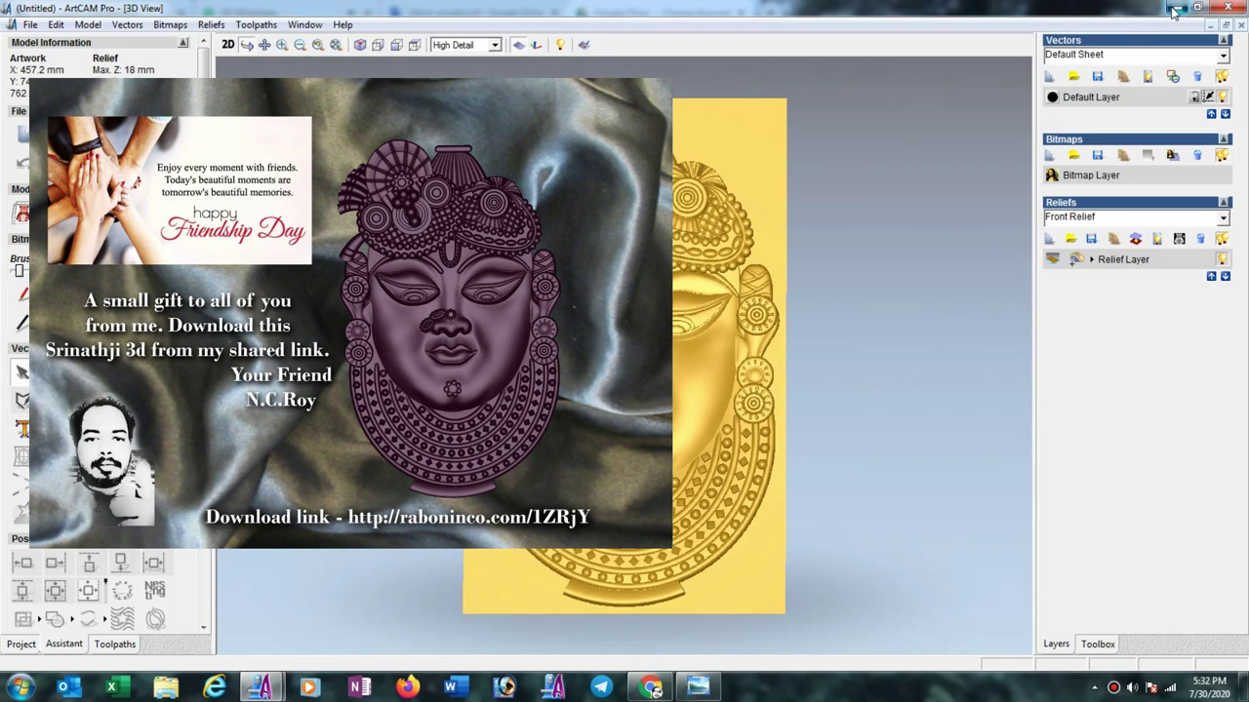
left_click(1176, 8)
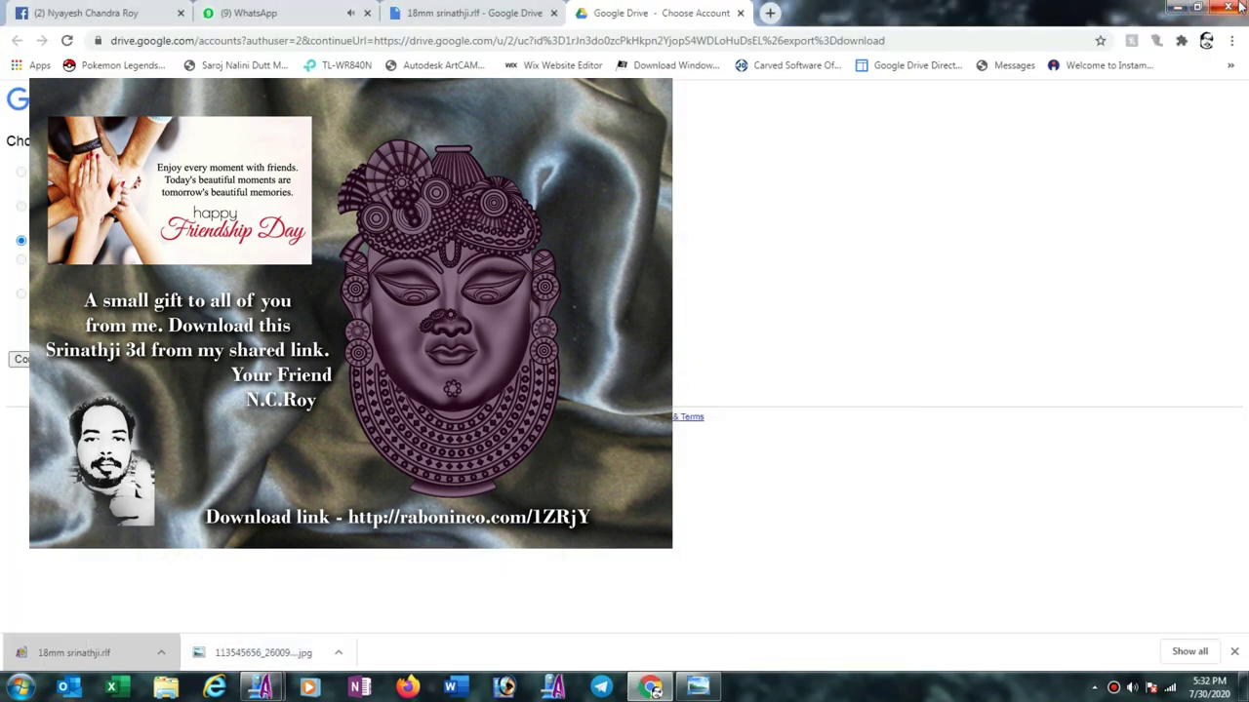
left_click(1171, 12)
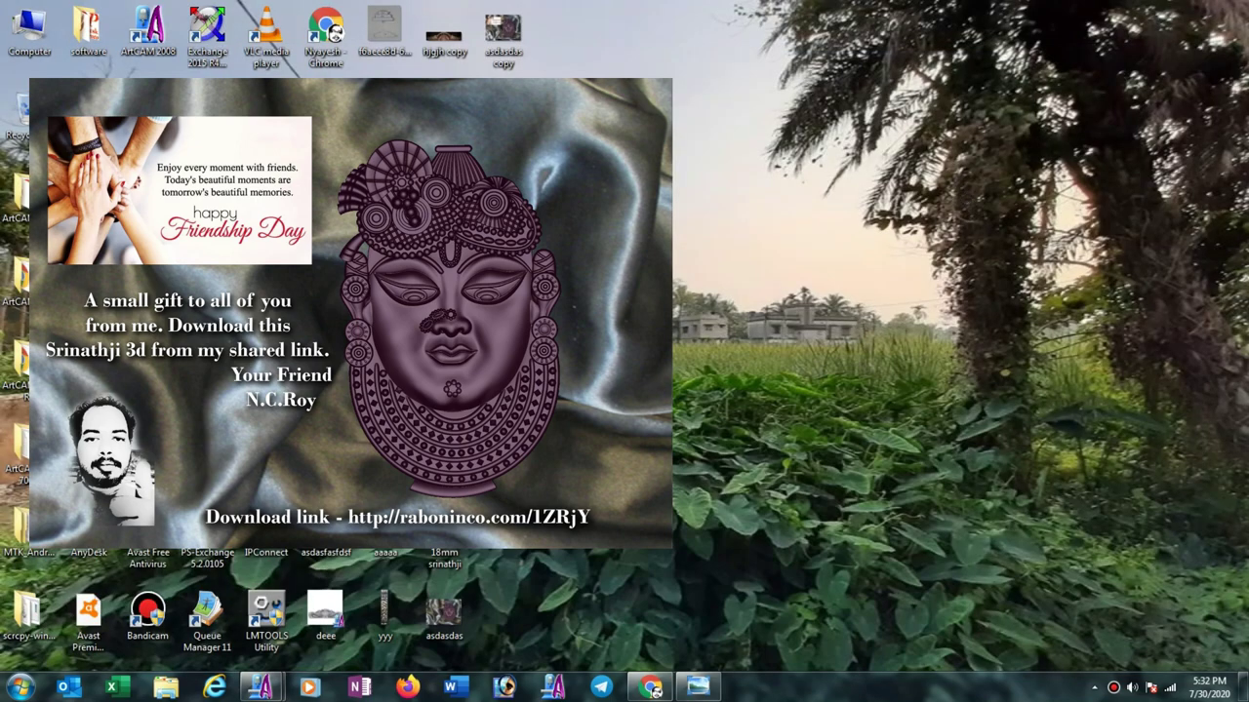
Show the tapered carving bit photo, then return to ArtCAM's 3D relief view
left_click(697, 686)
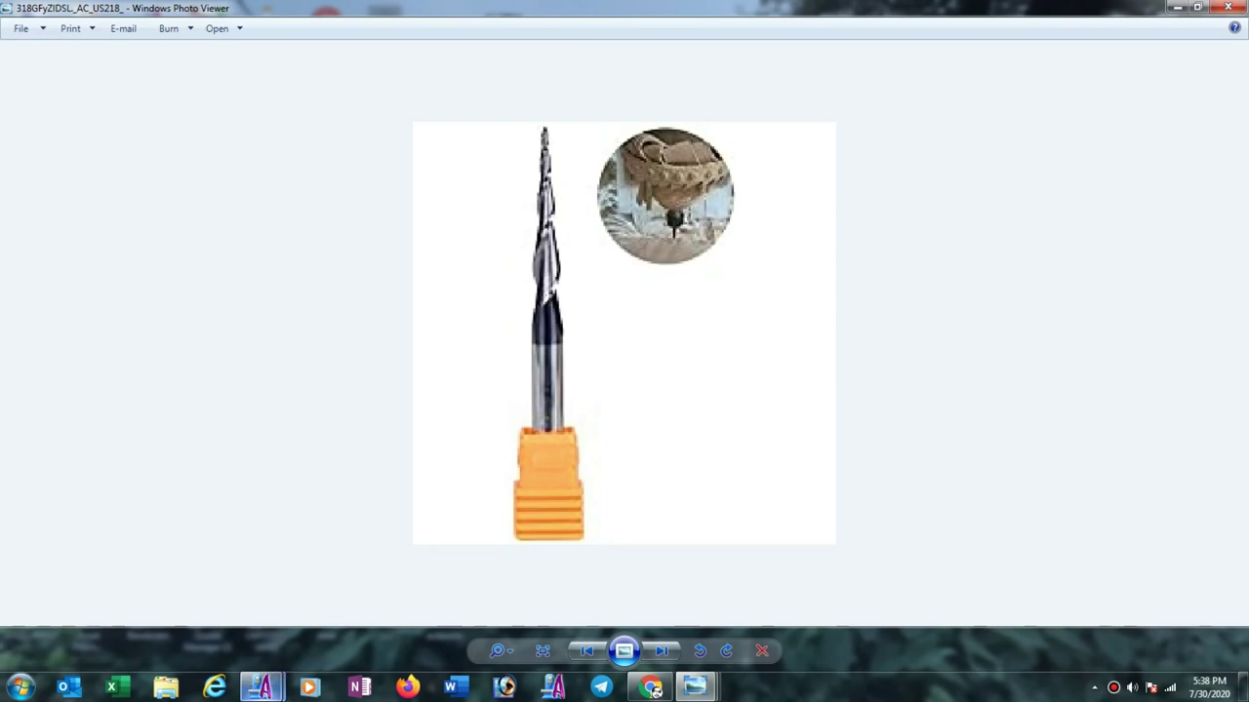
left_click(261, 688)
left_click(293, 655)
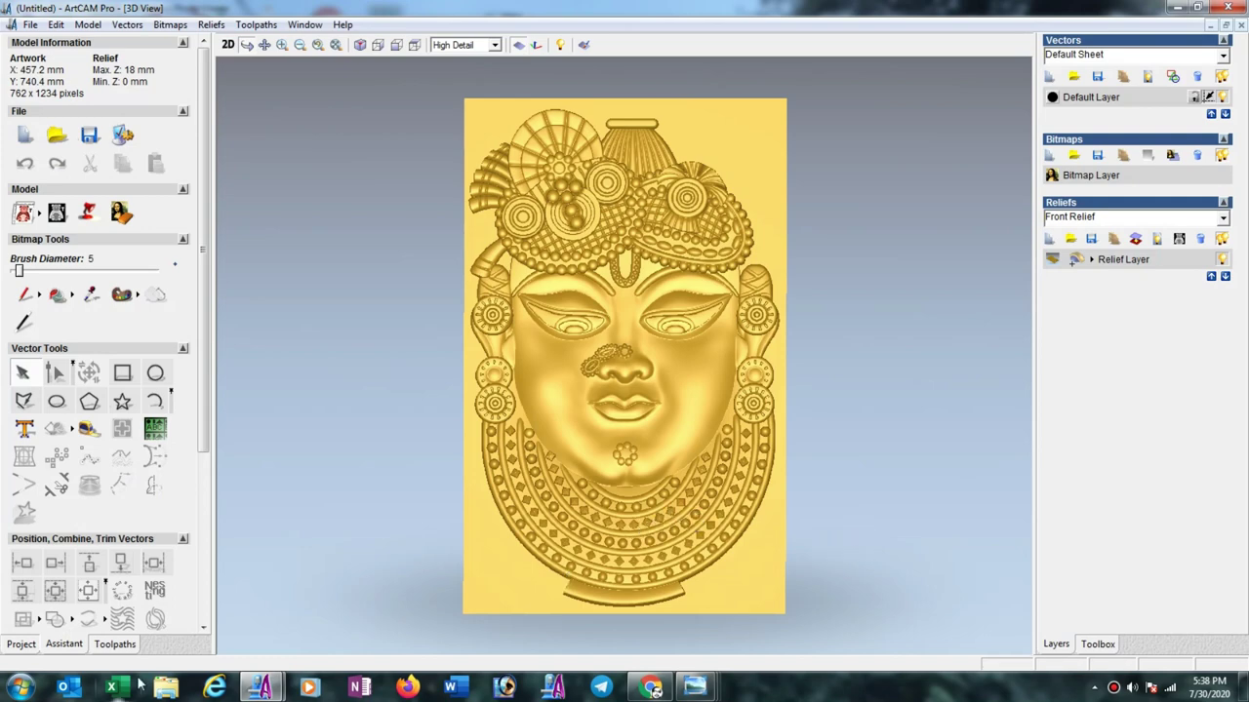
Start a Machine Relief toolpath using End Mill 6 mm with feed 120 and plunge 80
left_click(124, 650)
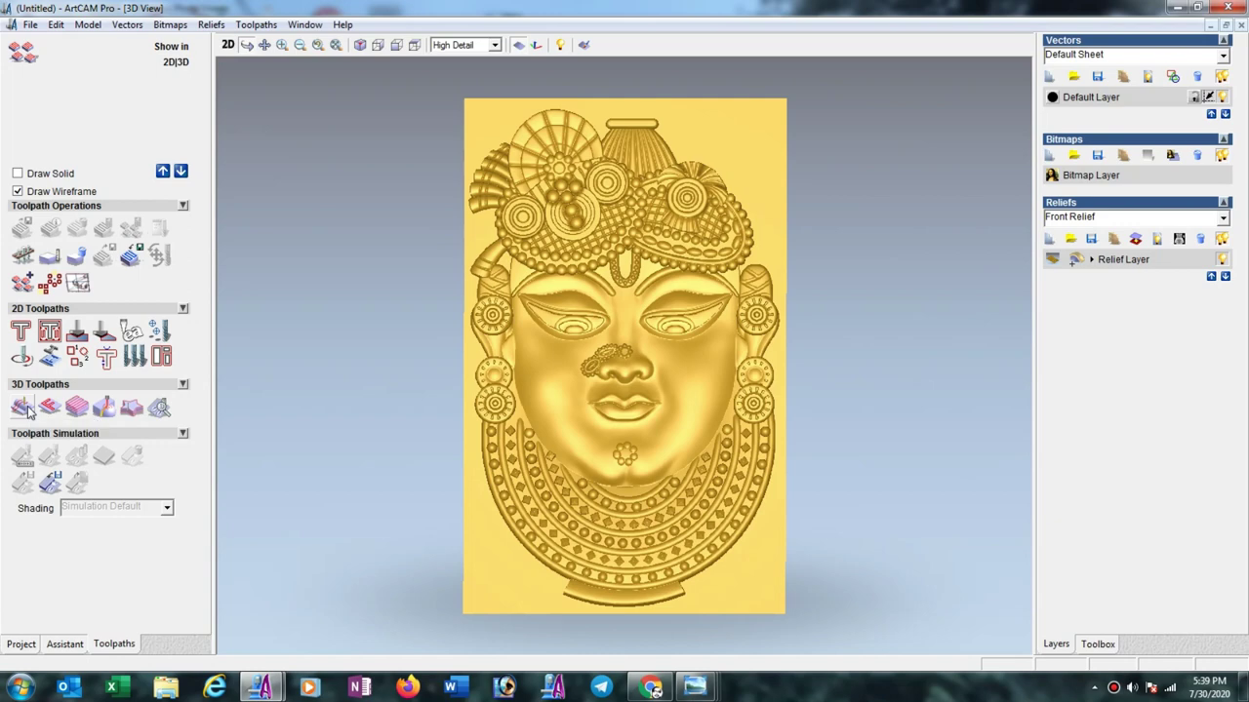
left_click(24, 407)
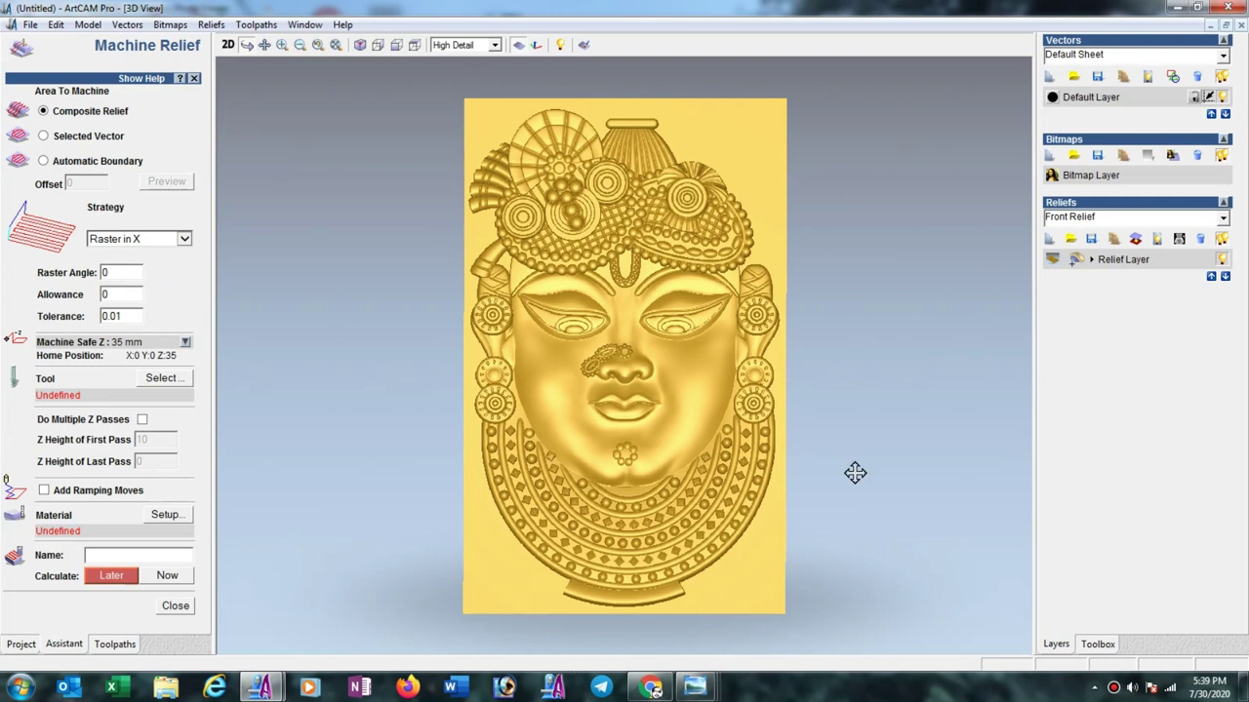
left_click(164, 377)
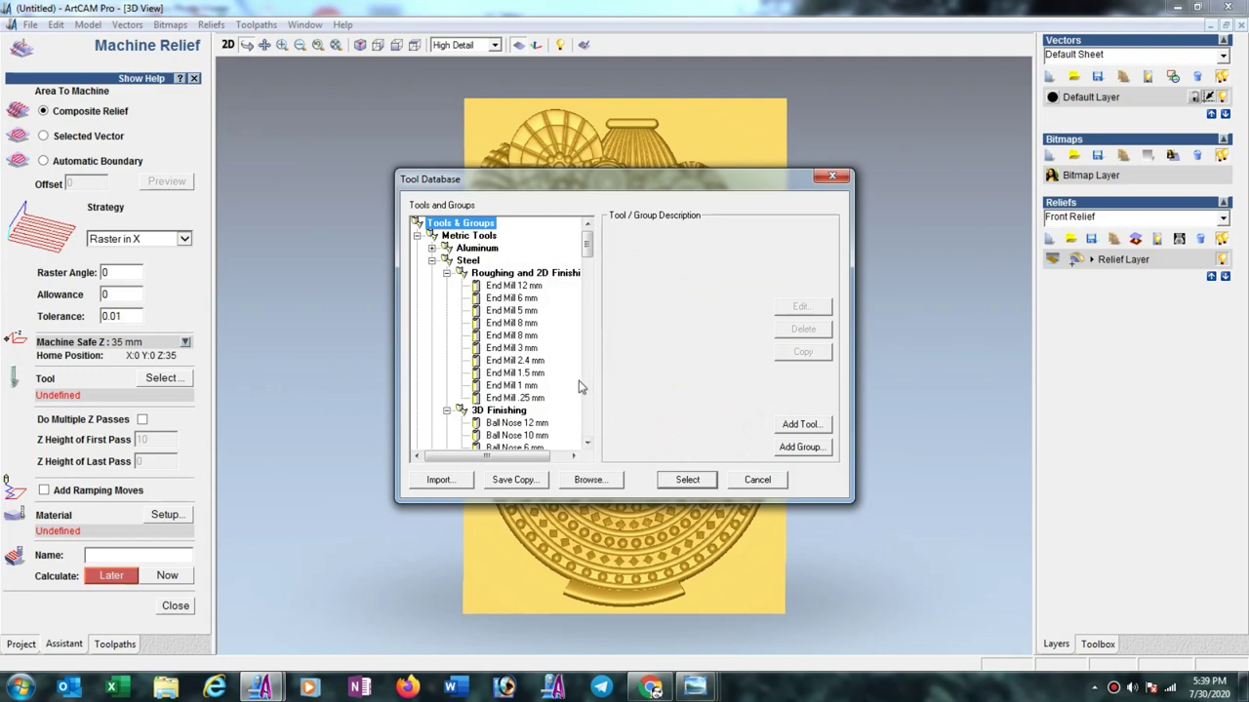
left_click(531, 299)
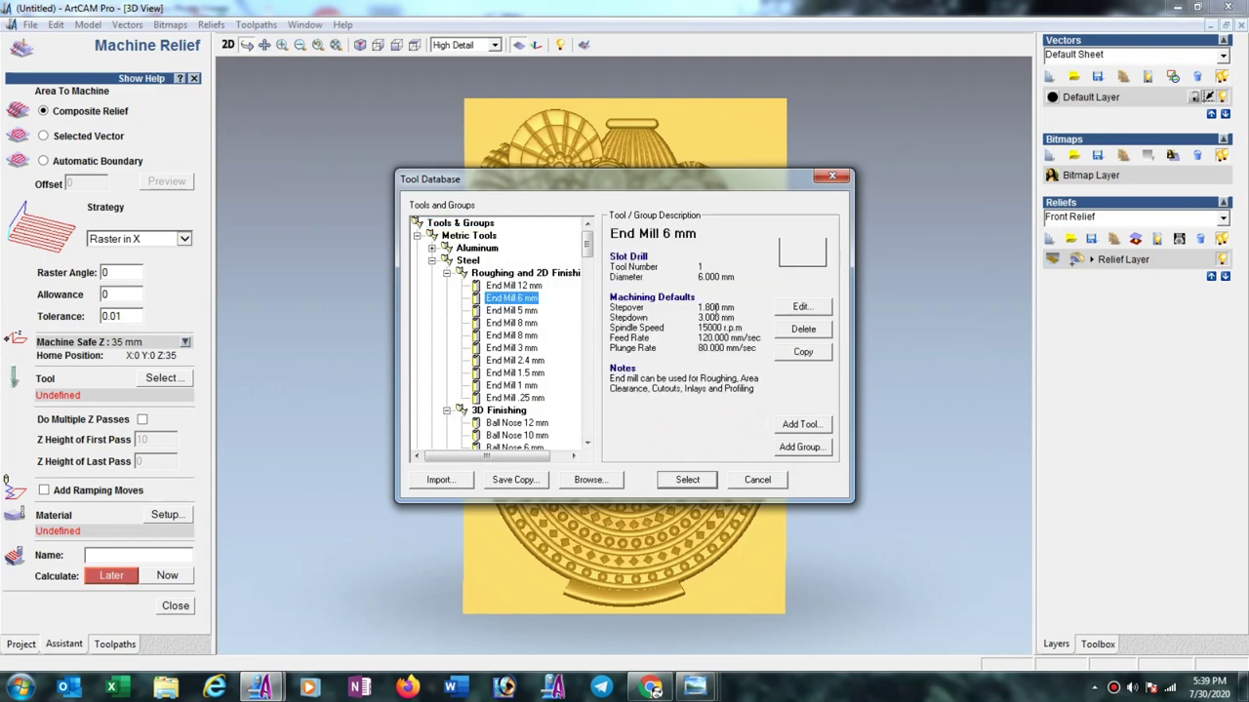
left_click(806, 308)
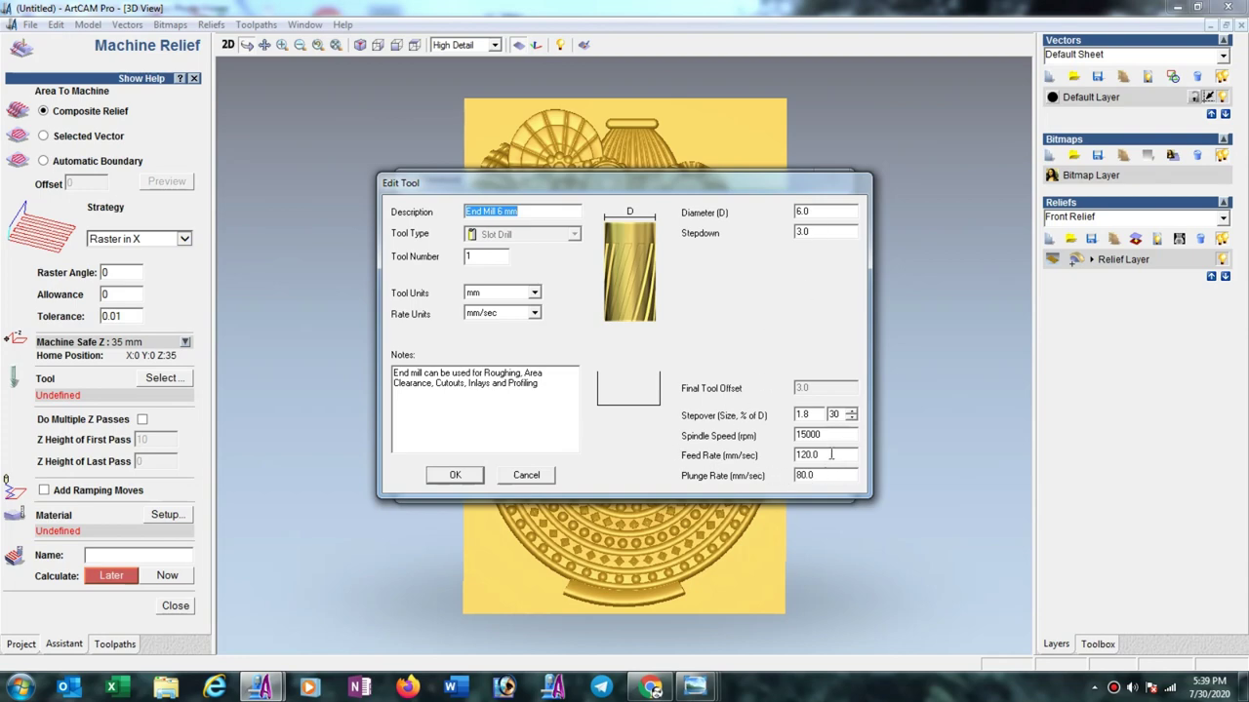
left_click_drag(831, 455, 766, 466)
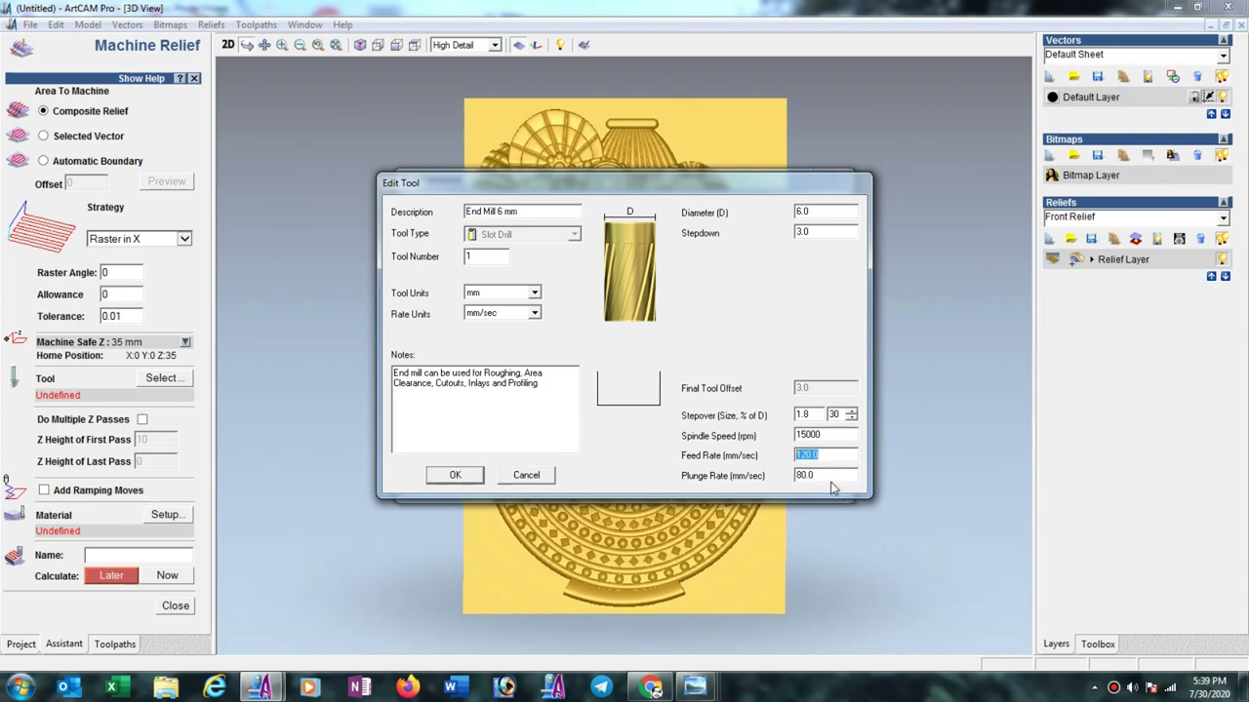
left_click(454, 475)
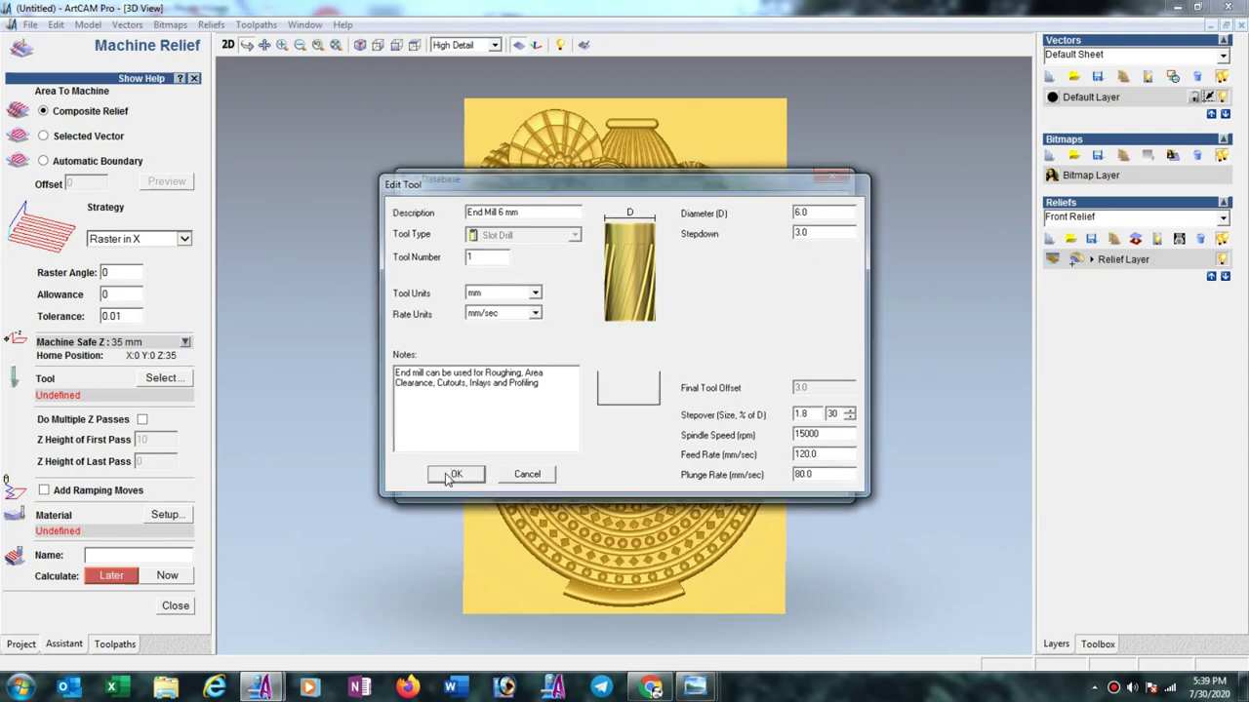
left_click(689, 480)
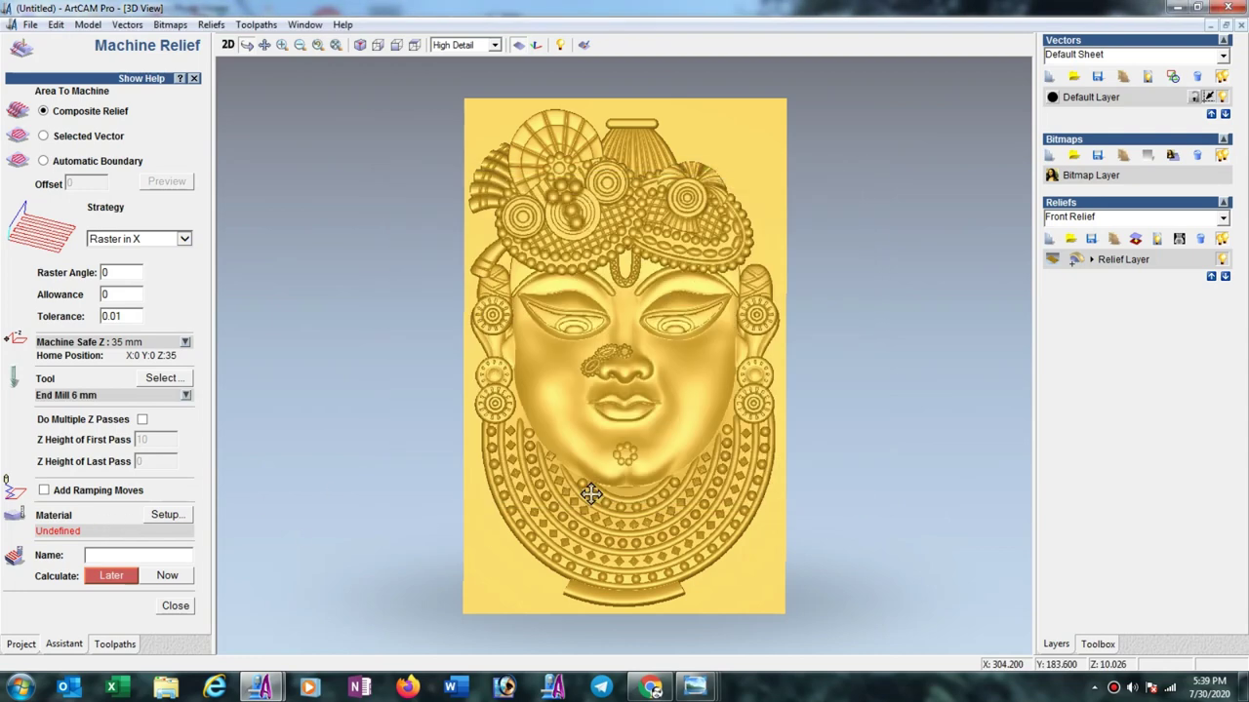
Set the material thickness to 25 mm and calculate the end mill raster toolpath
left_click(173, 521)
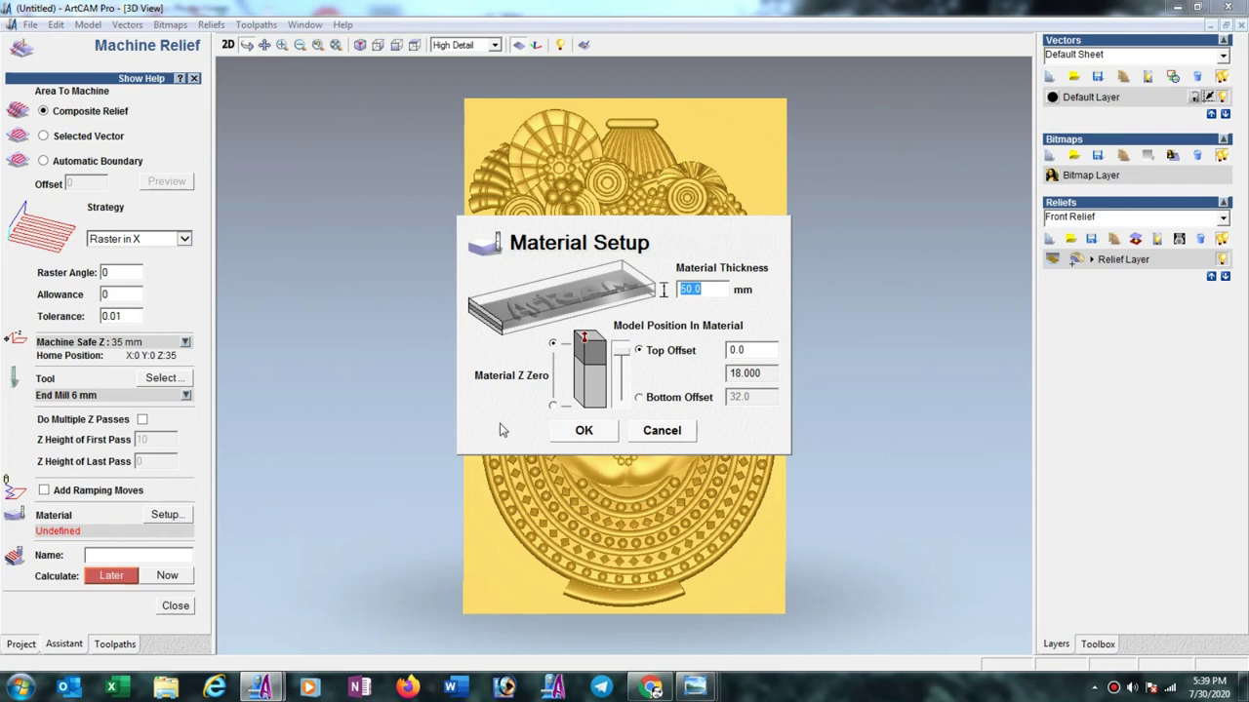
type("25")
left_click(590, 431)
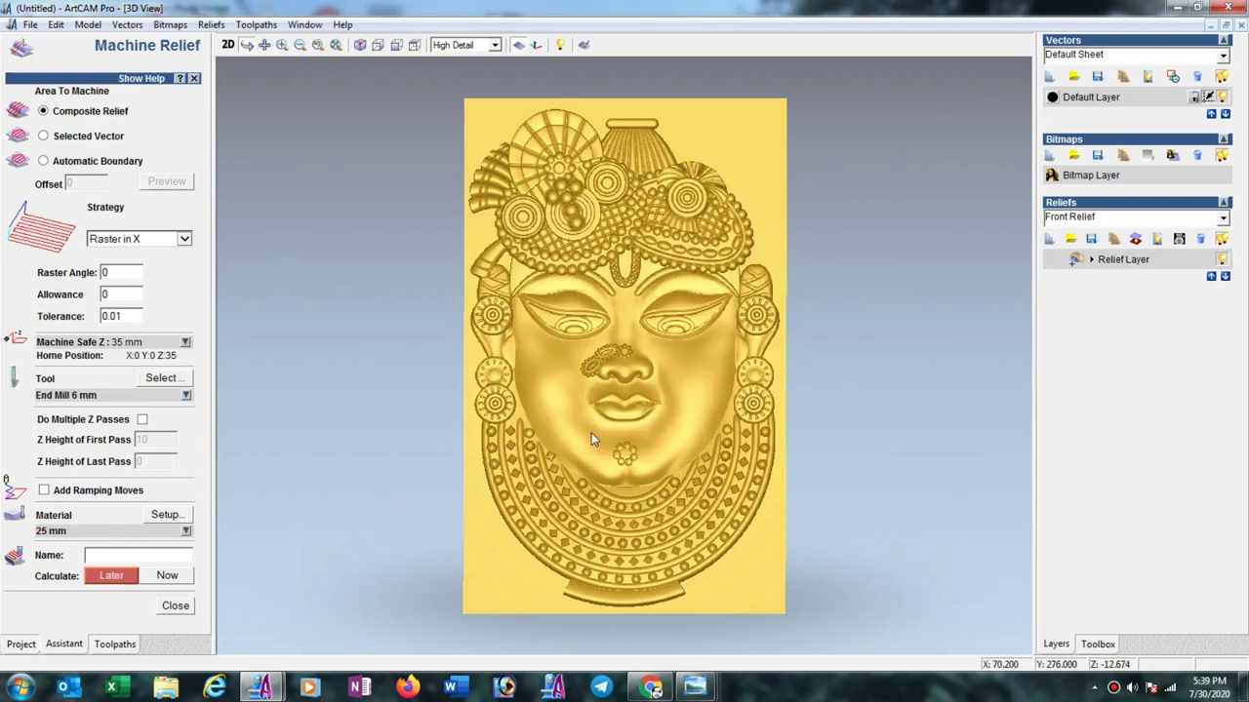
left_click(168, 575)
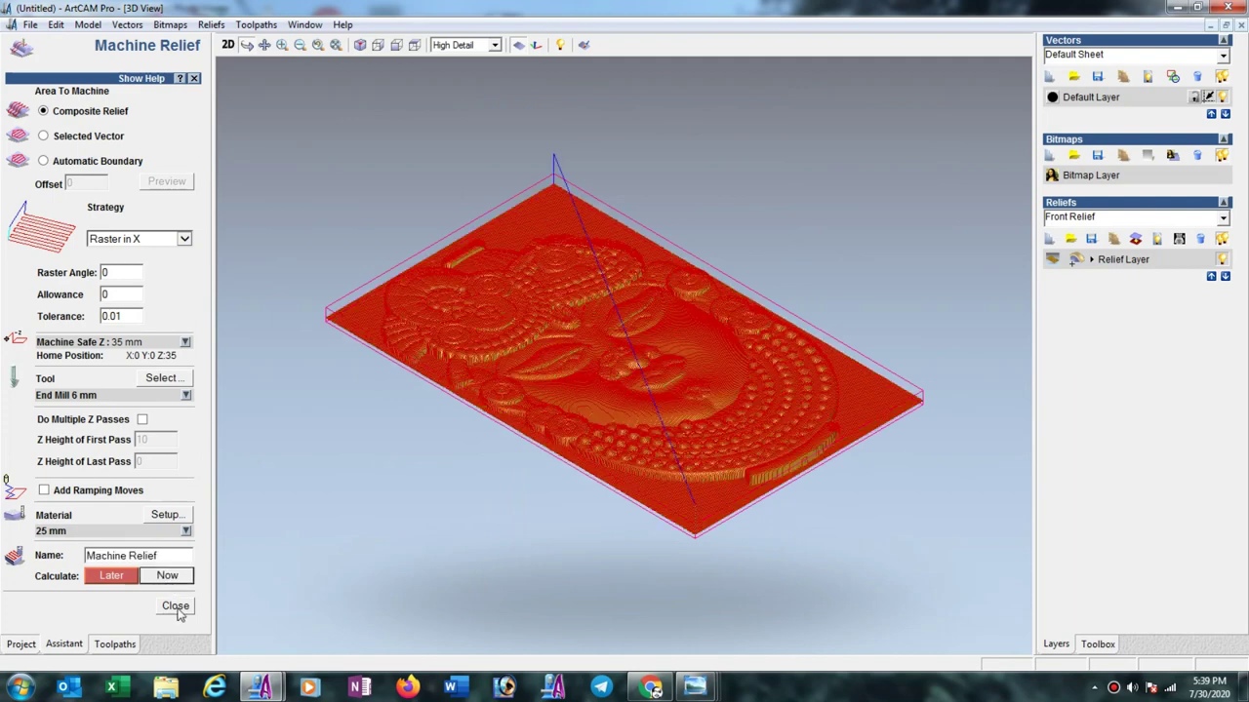
left_click(176, 606)
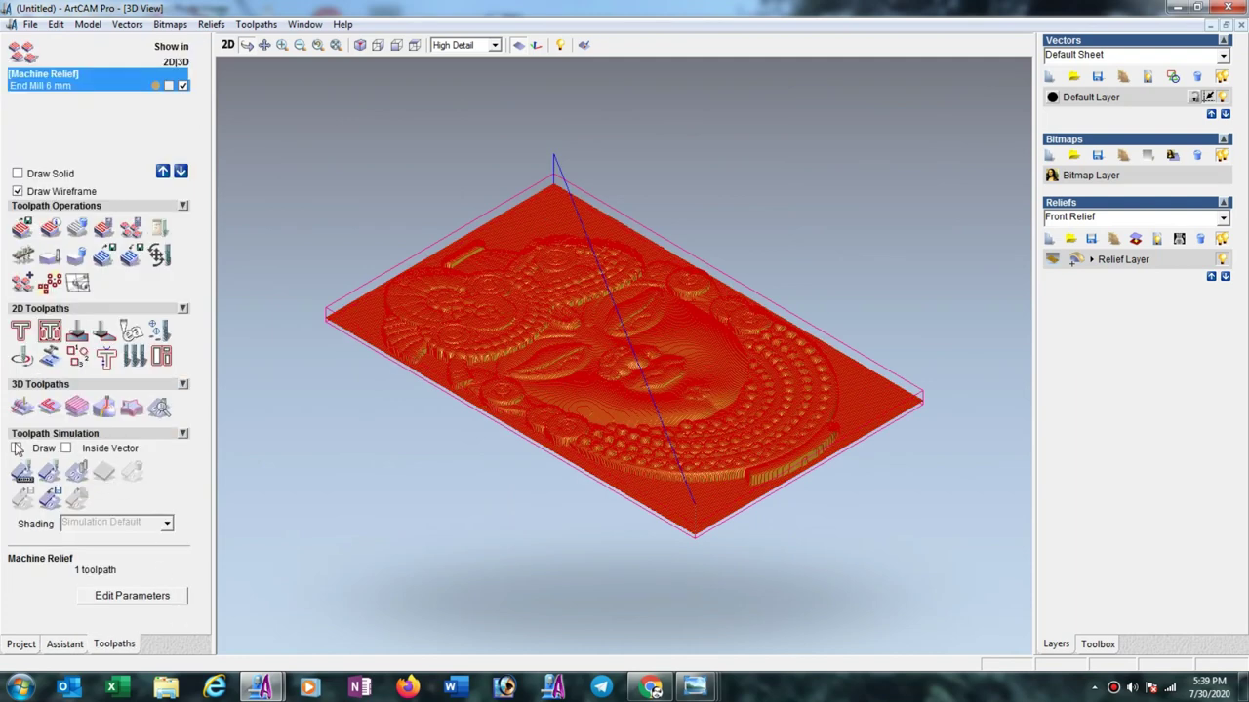
Start a second relief machining toolpath and pick the Ball Nose 1.5 mm tool
left_click(22, 409)
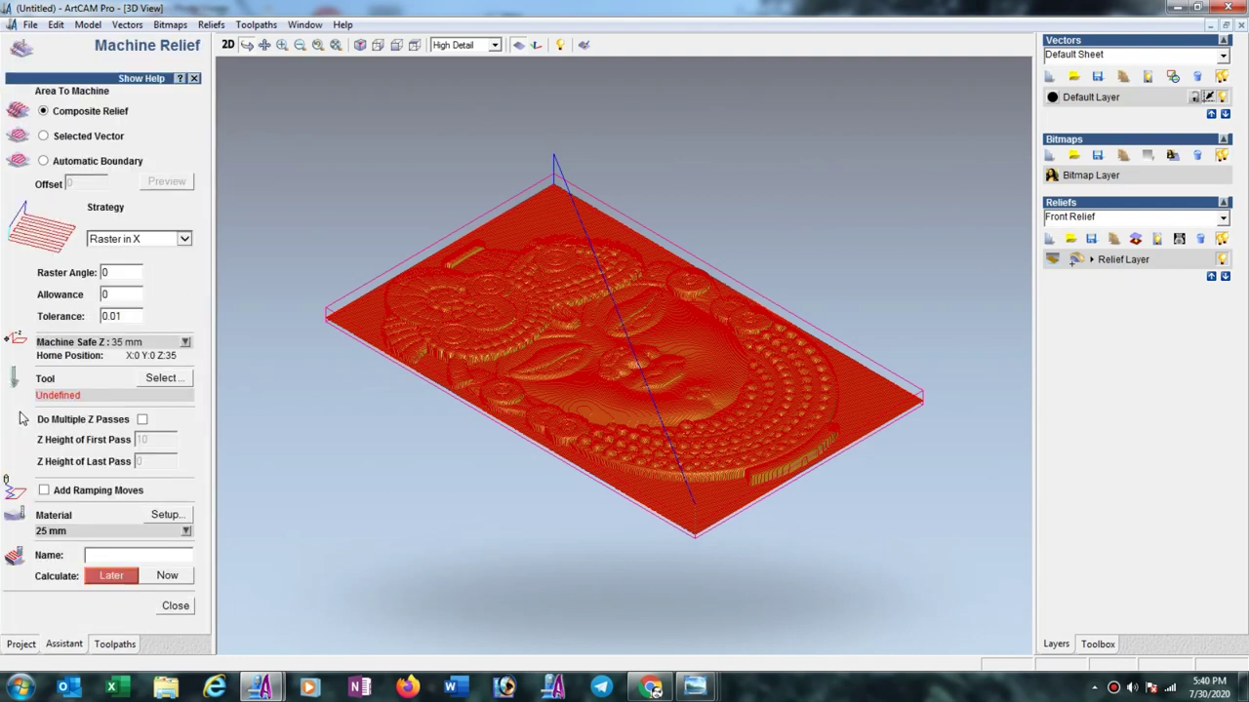
left_click(182, 384)
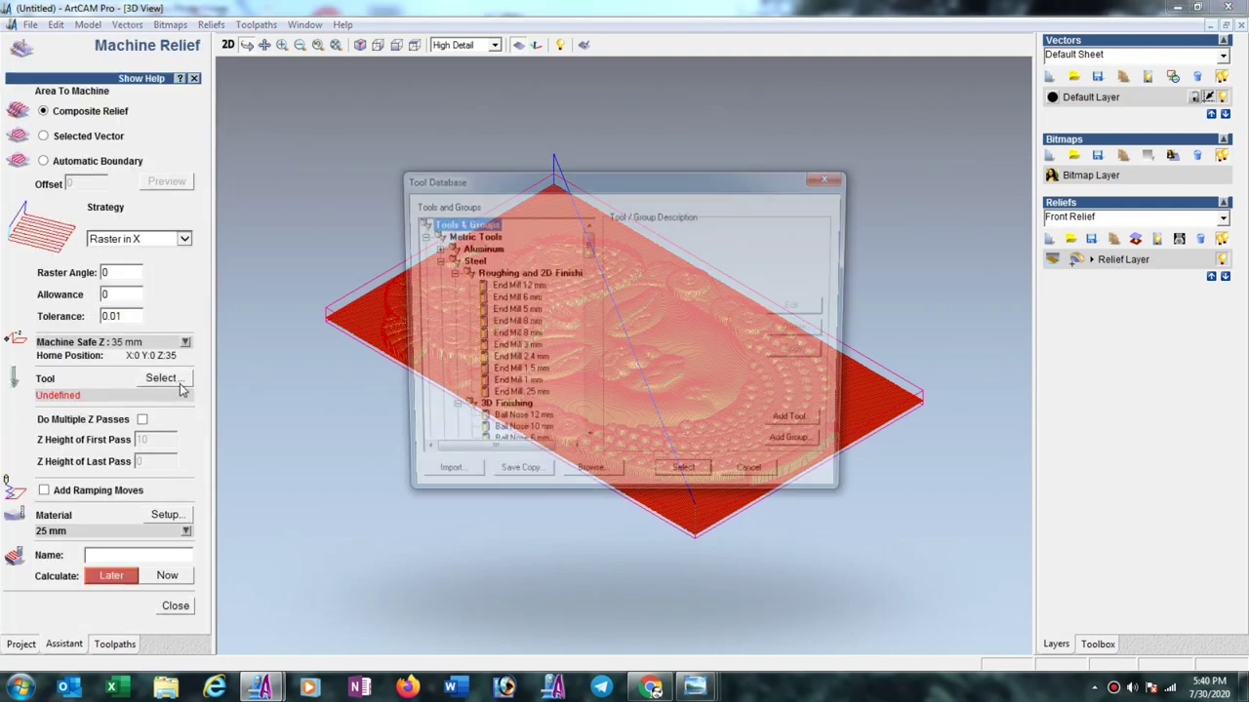
left_click(588, 444)
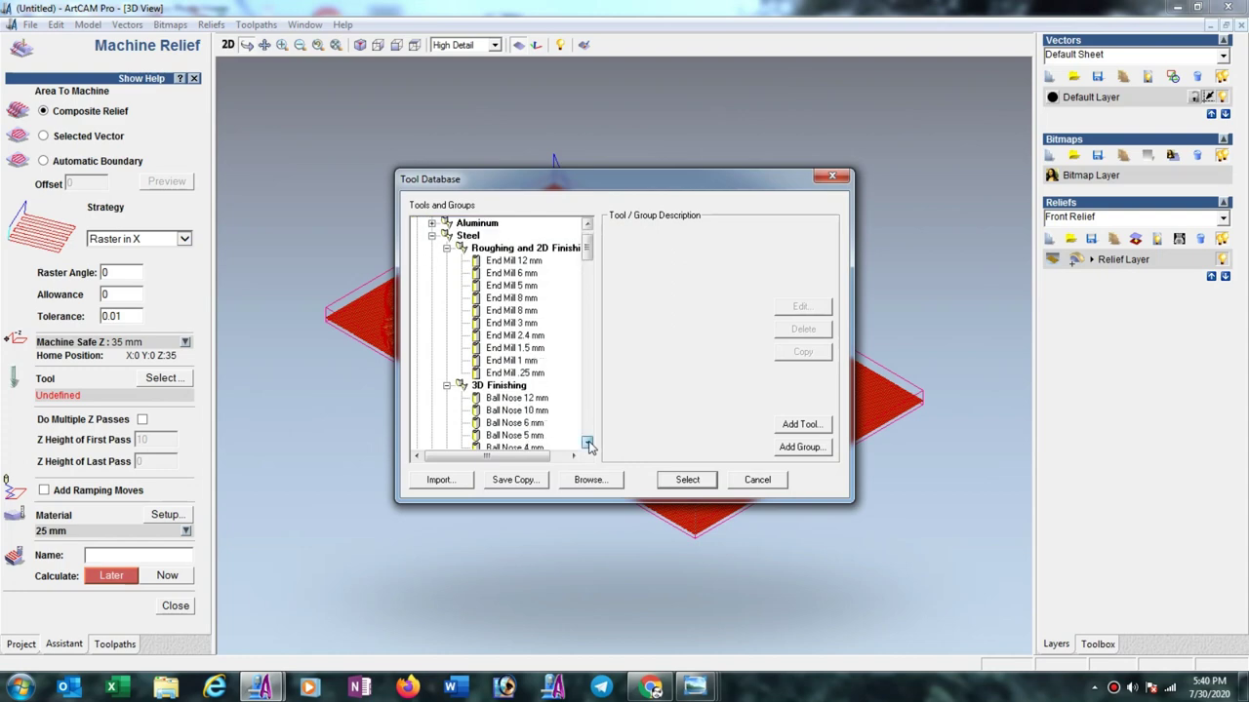
left_click(588, 444)
left_click(588, 444)
left_click(520, 438)
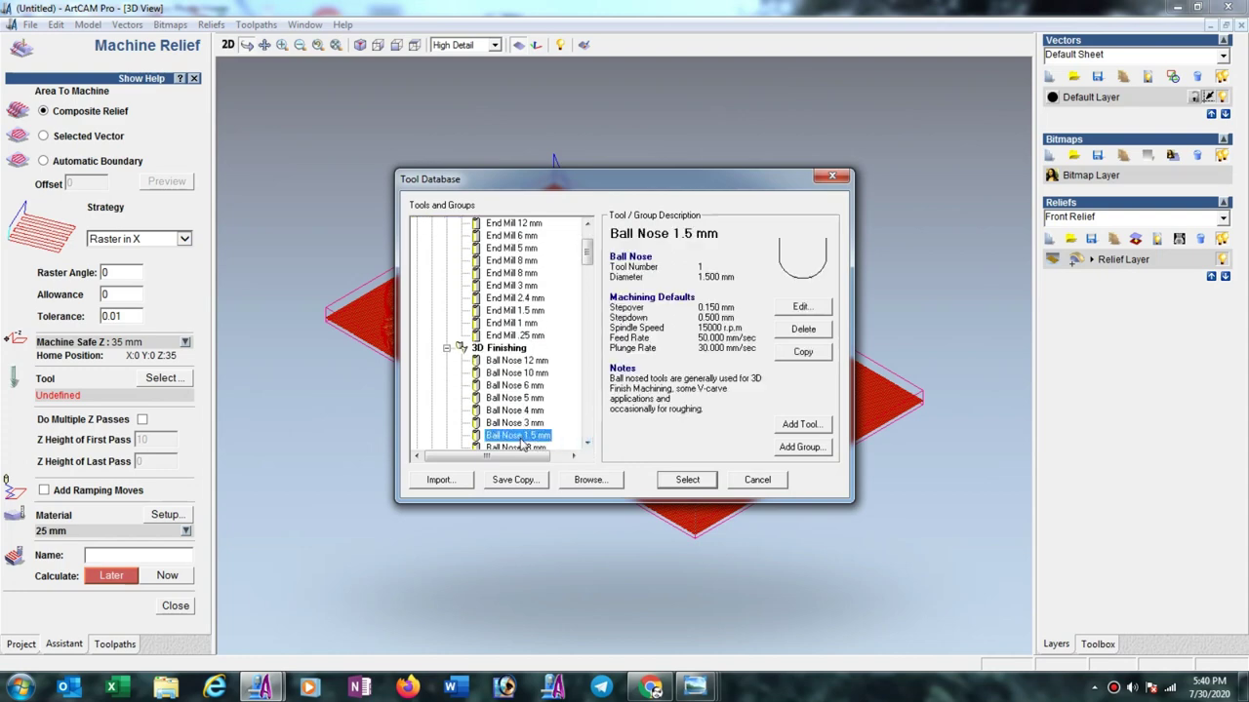
Give the ball nose feed 120 and plunge 80, then calculate Machine Relief 1
left_click(800, 308)
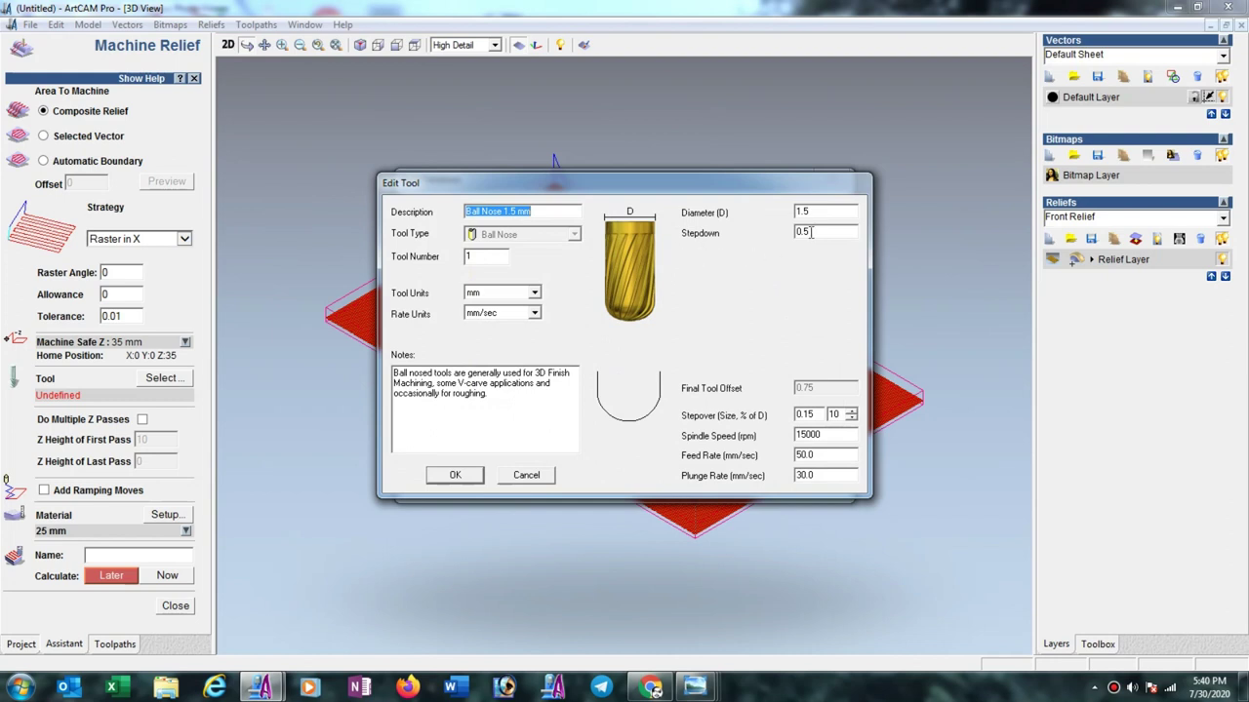
double_click(820, 455)
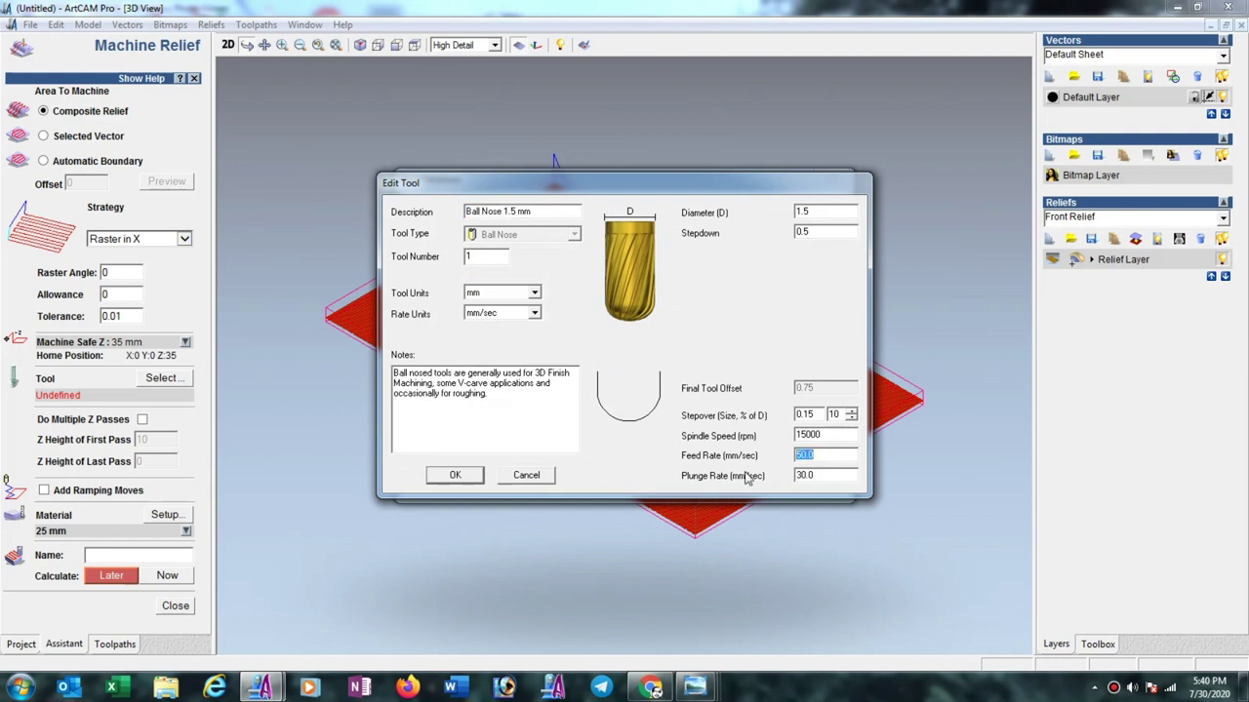
type("120")
key("Tab")
type("80")
left_click(475, 477)
left_click(687, 483)
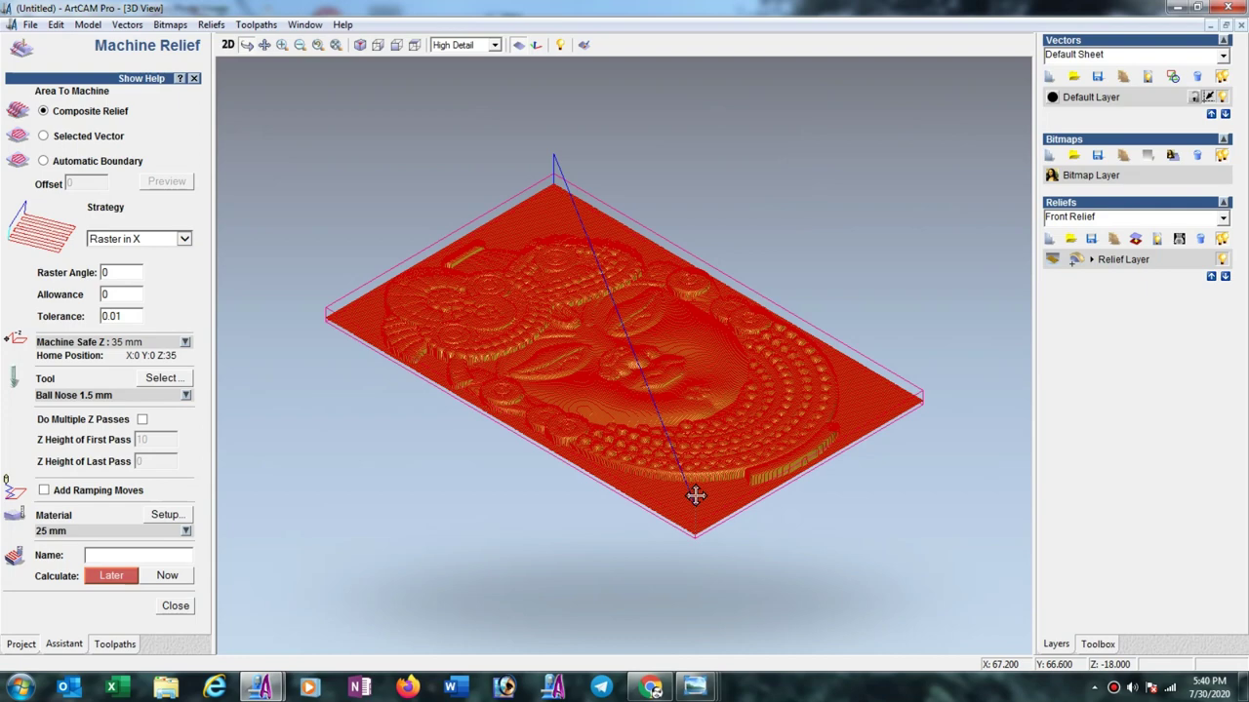
left_click(181, 579)
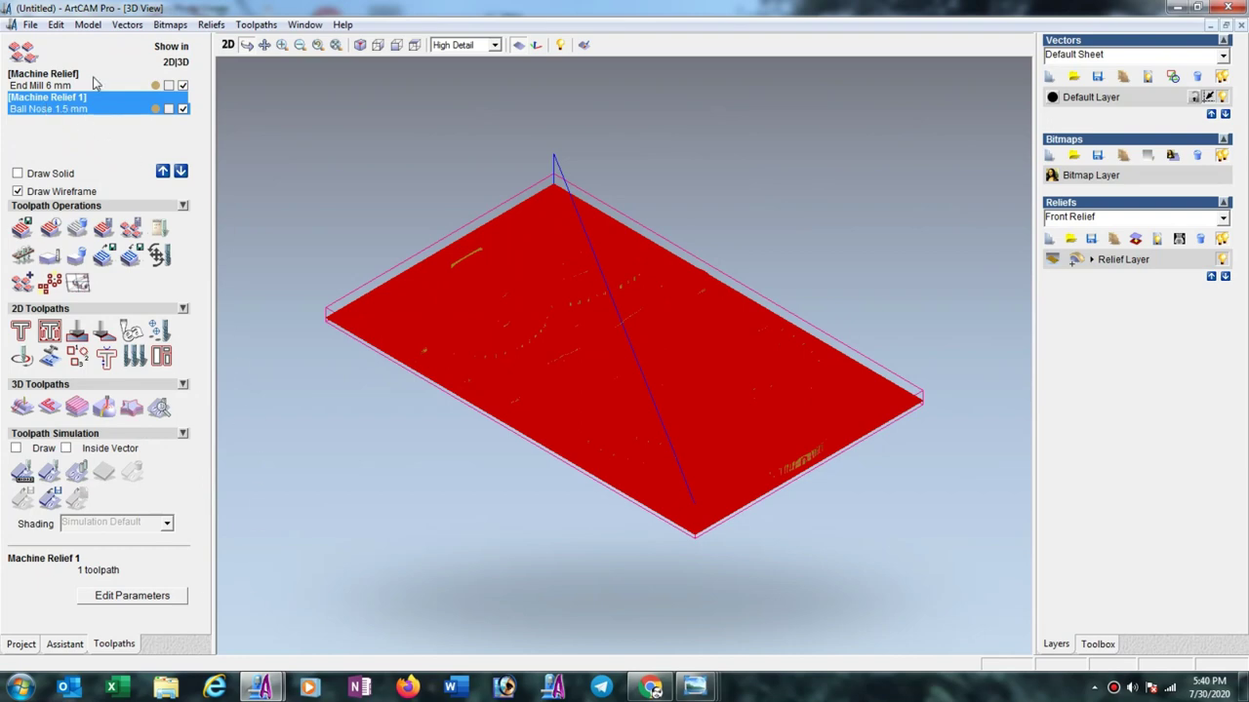
Simulate the End Mill 6 mm toolpath in the block and tilt the carved result
left_click(95, 84)
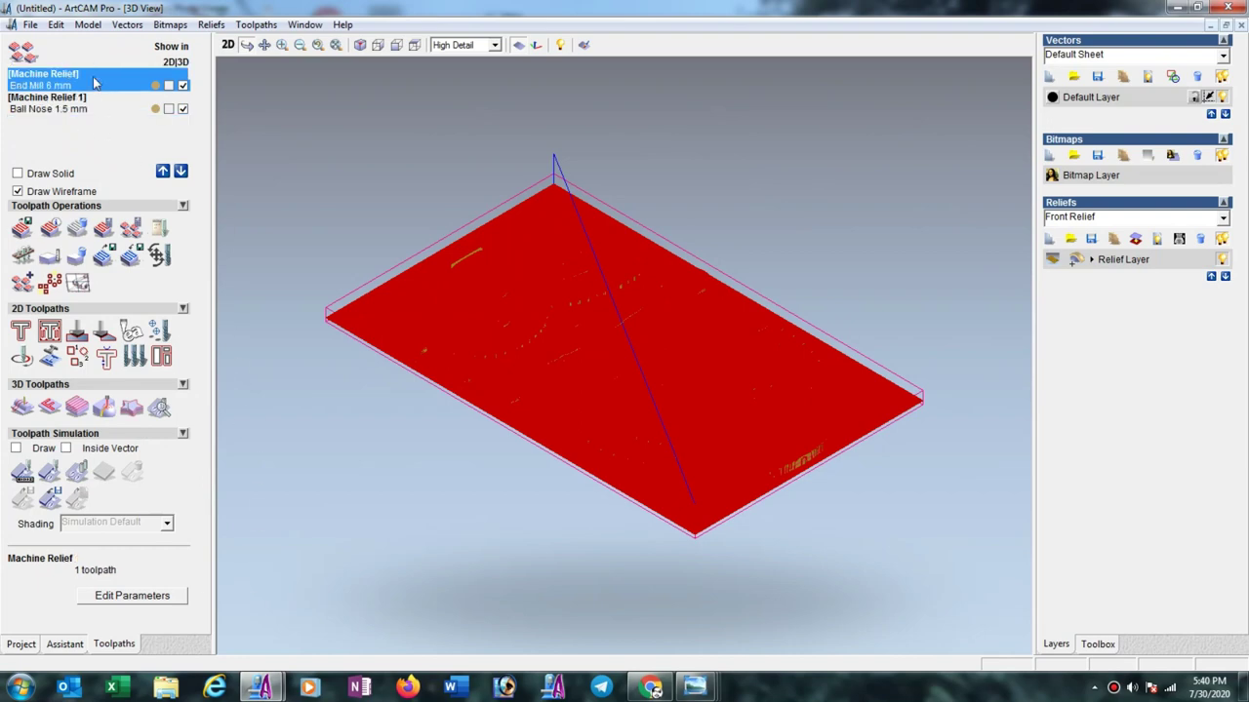
left_click(49, 473)
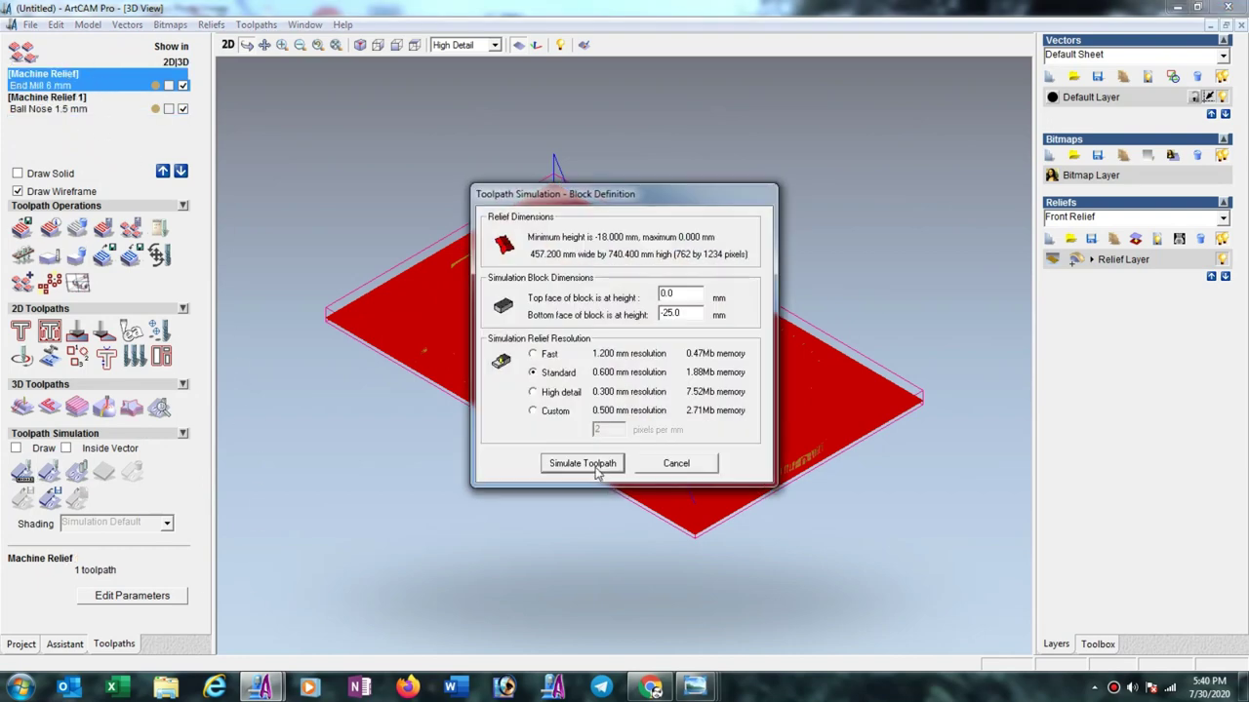
left_click(594, 464)
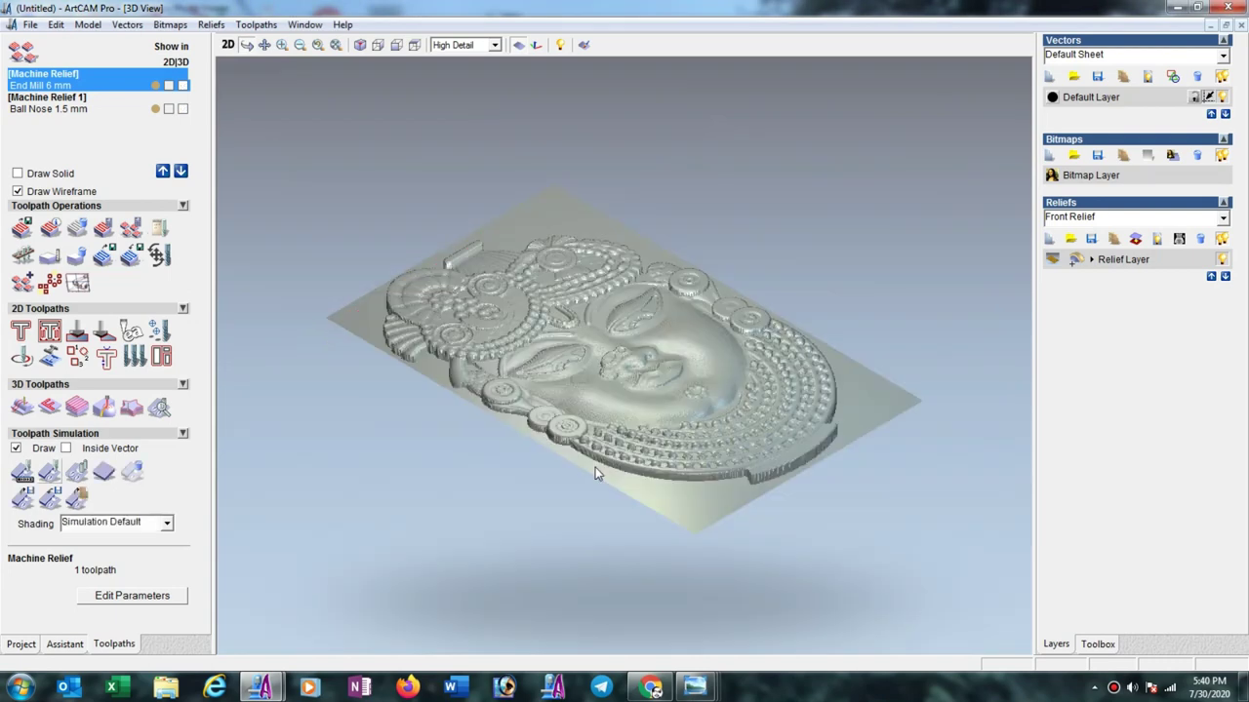
left_click_drag(640, 377, 567, 504)
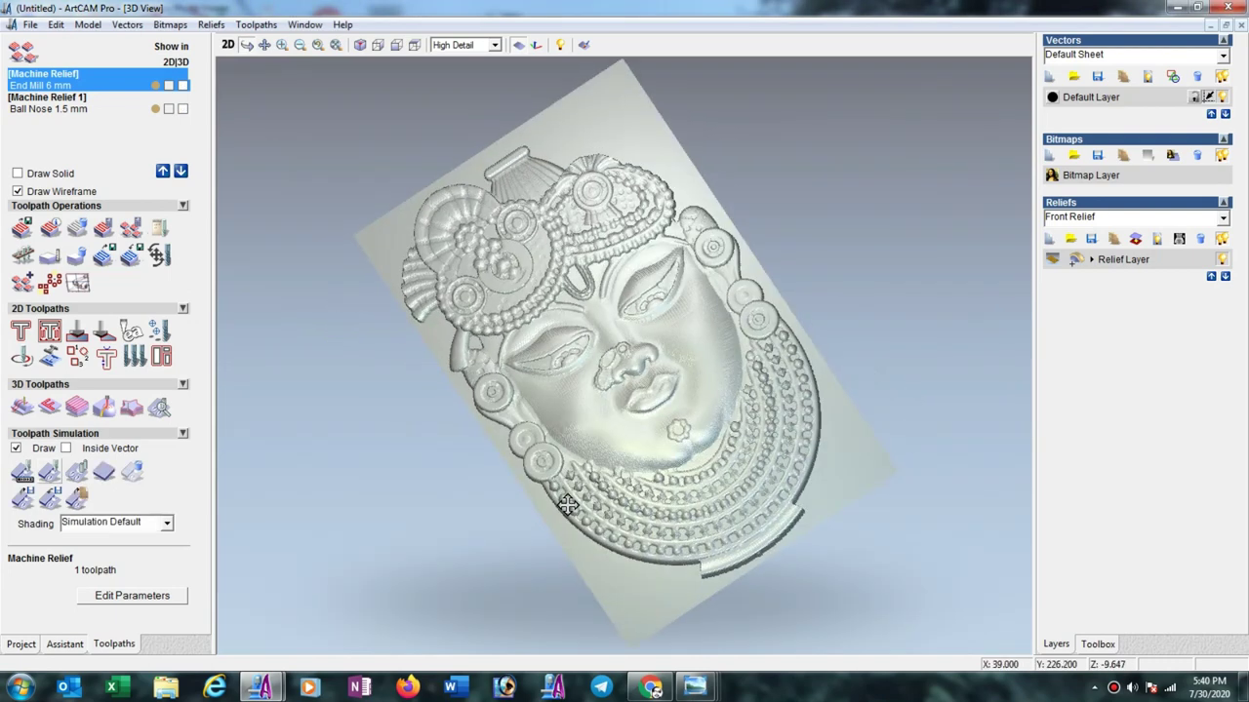
left_click_drag(627, 303, 670, 305)
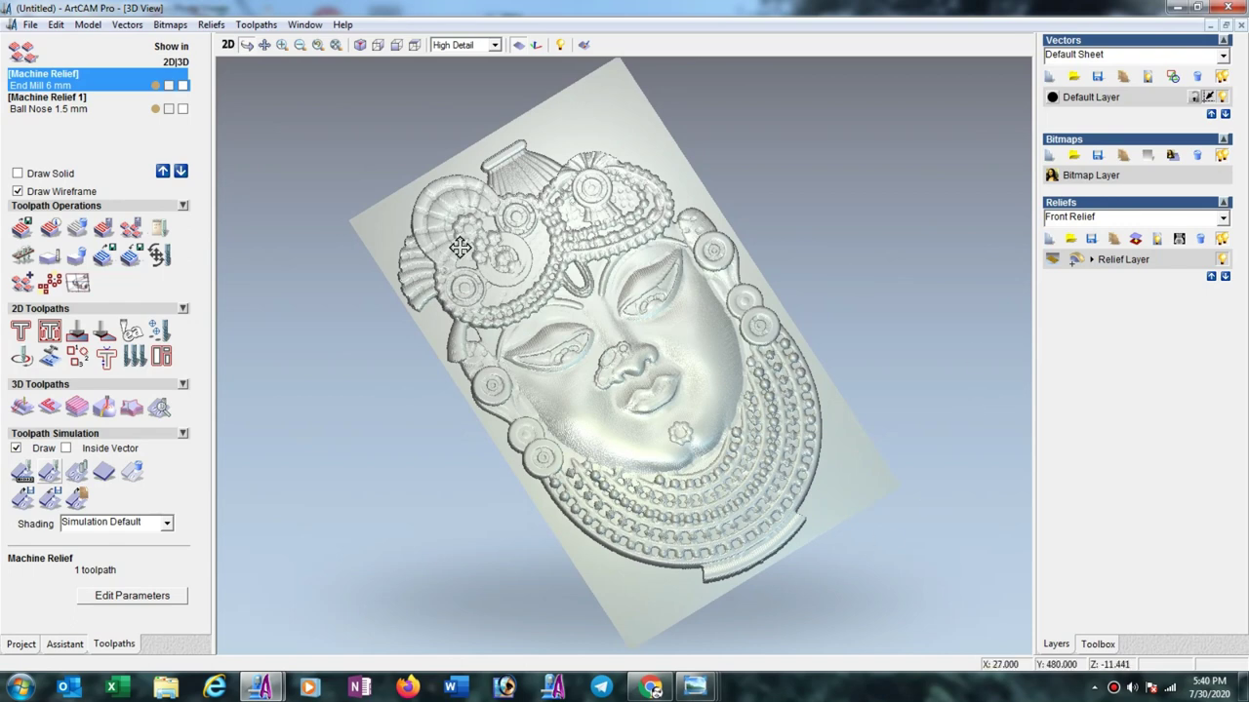
Simulate the Ball Nose 1.5 mm finishing pass and view the carved face head-on
left_click(51, 107)
left_click(49, 472)
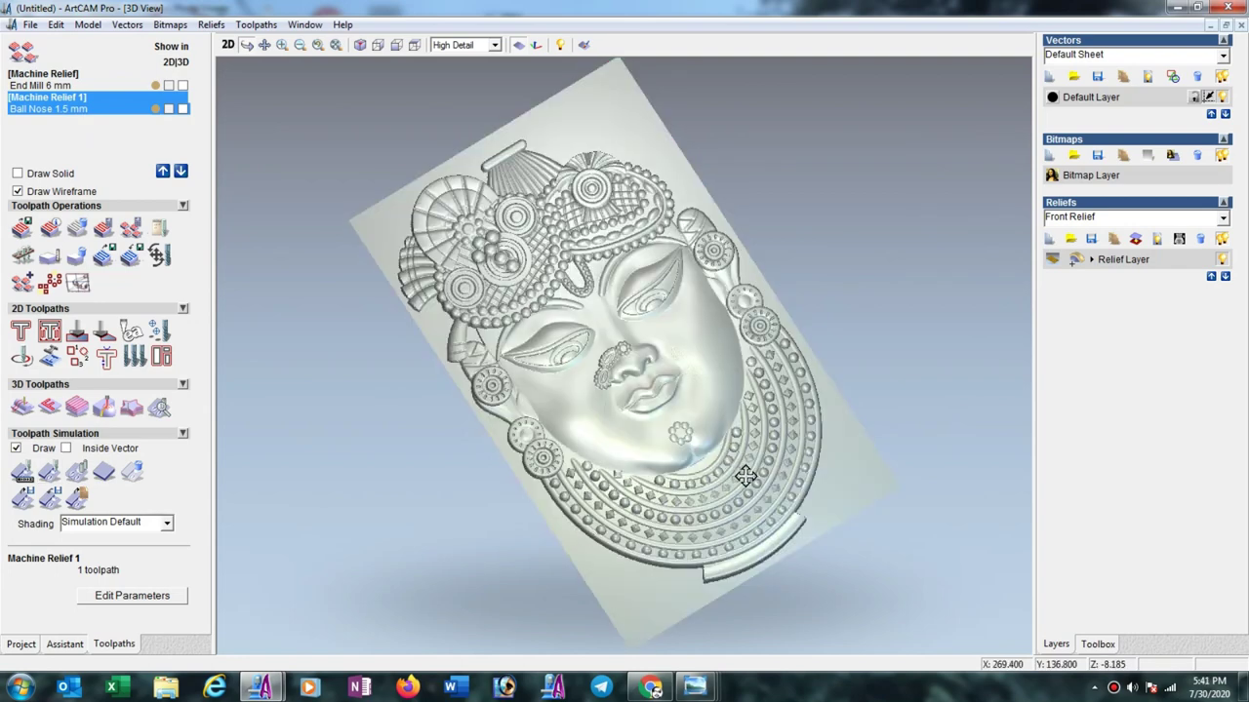
mouse_move(747, 488)
left_mouse_down()
mouse_move(678, 352)
mouse_move(727, 374)
left_mouse_up()
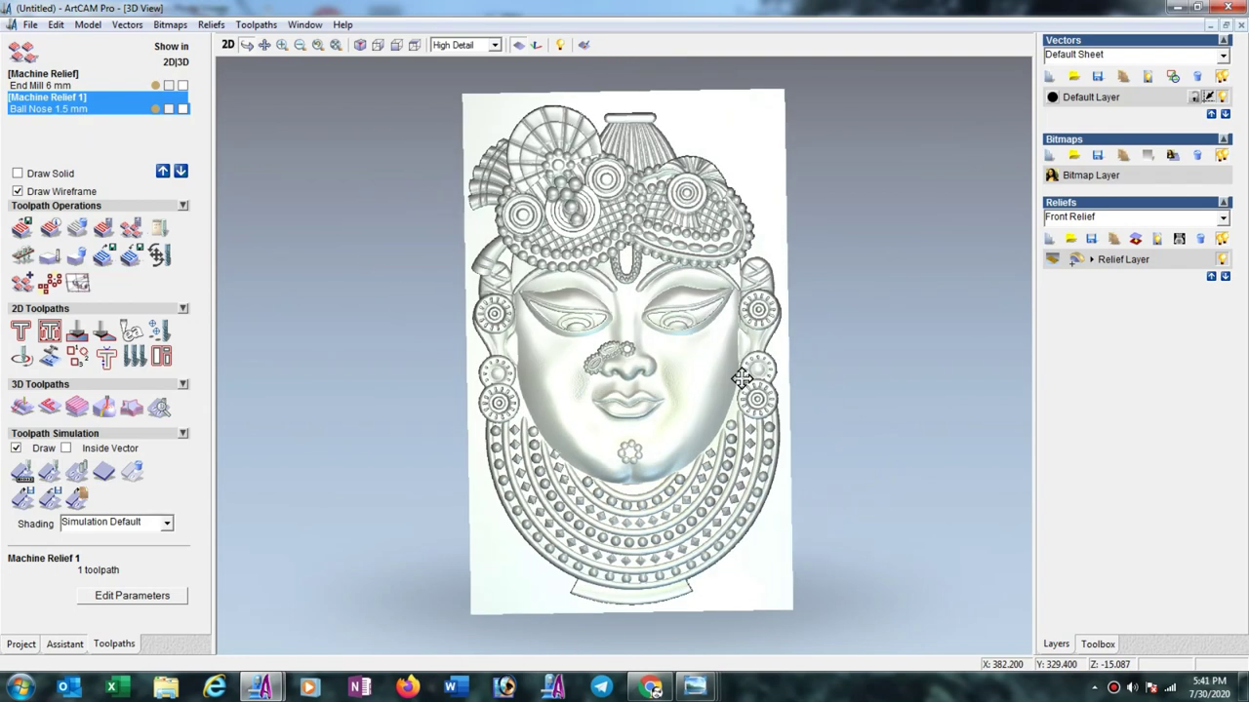